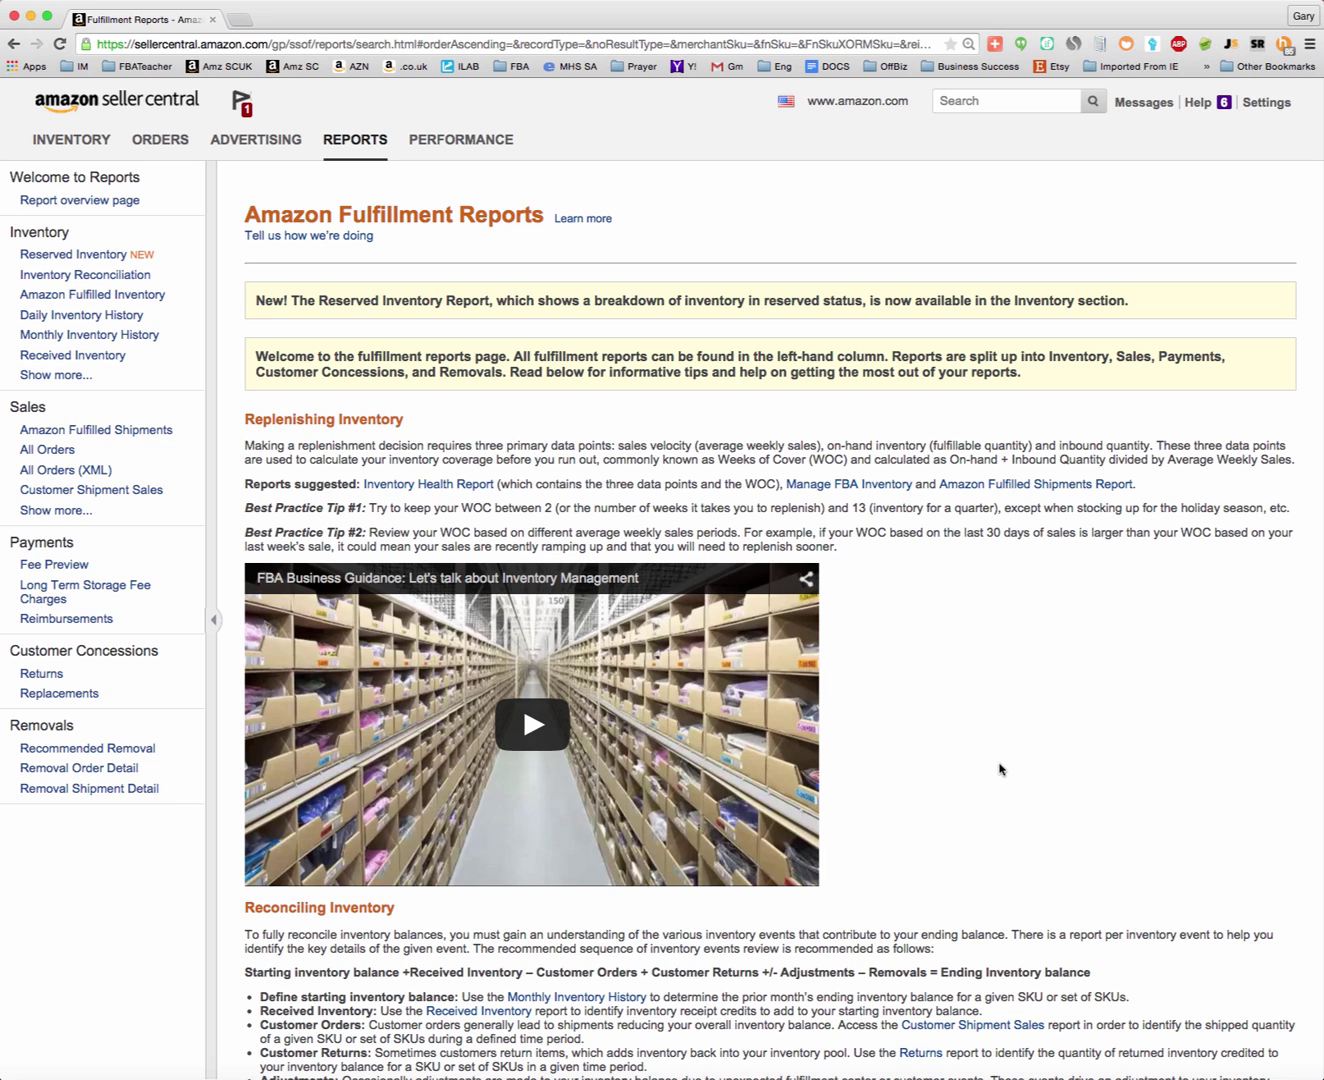
Step: Go to the Fulfillment reports page
{"action": "scroll", "coordinate": [368, 296], "scroll_direction": "down", "scroll_amount": 1}
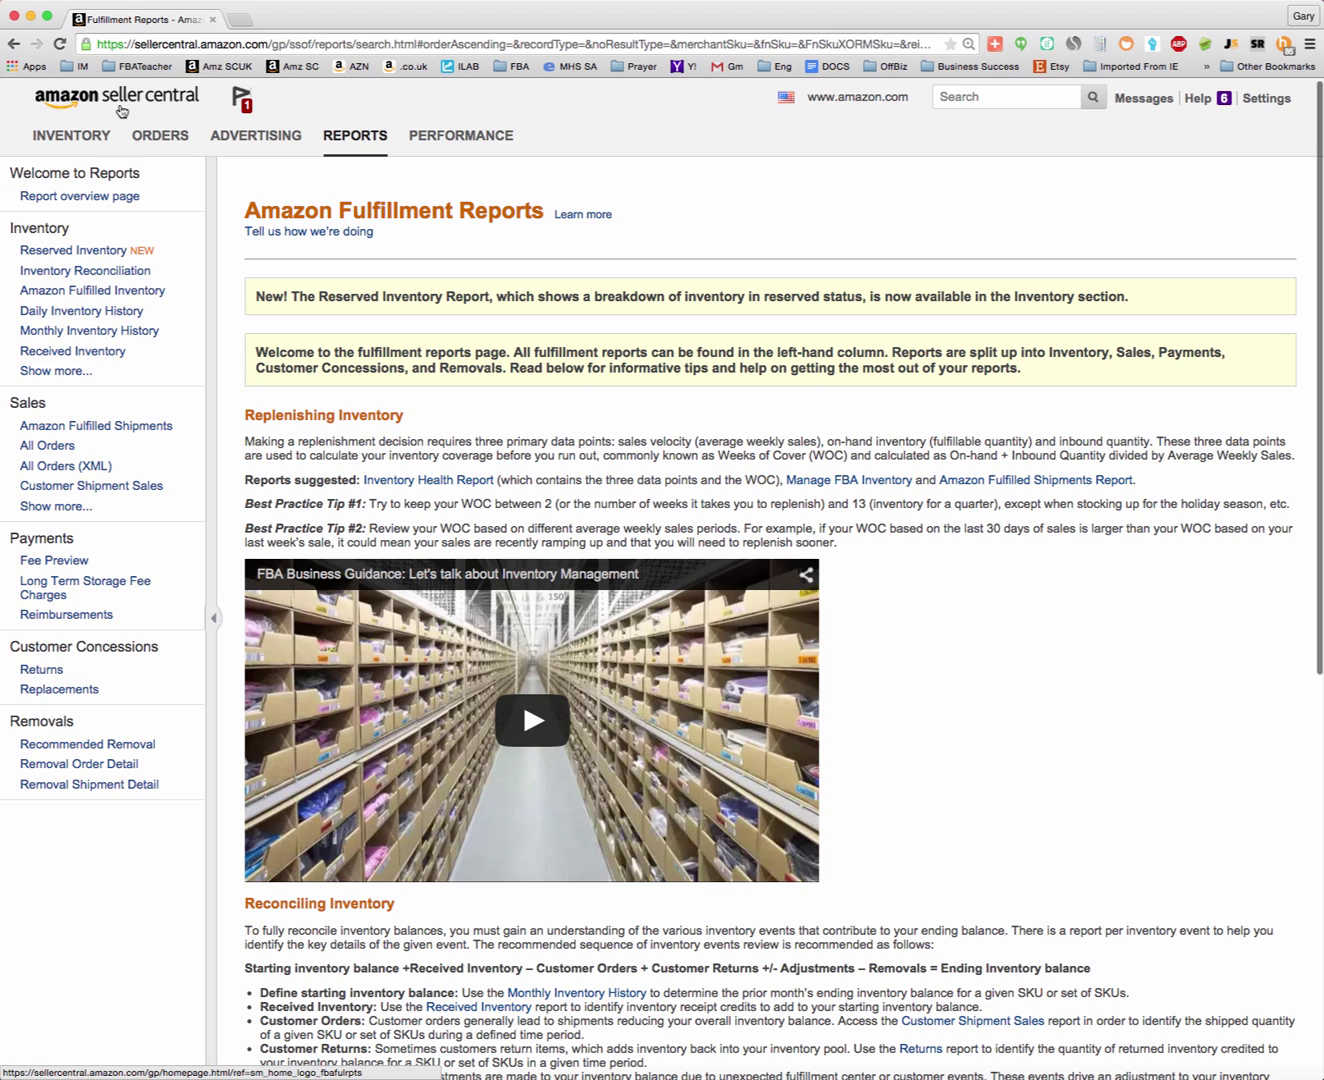
{"action": "mouse_move", "coordinate": [349, 137]}
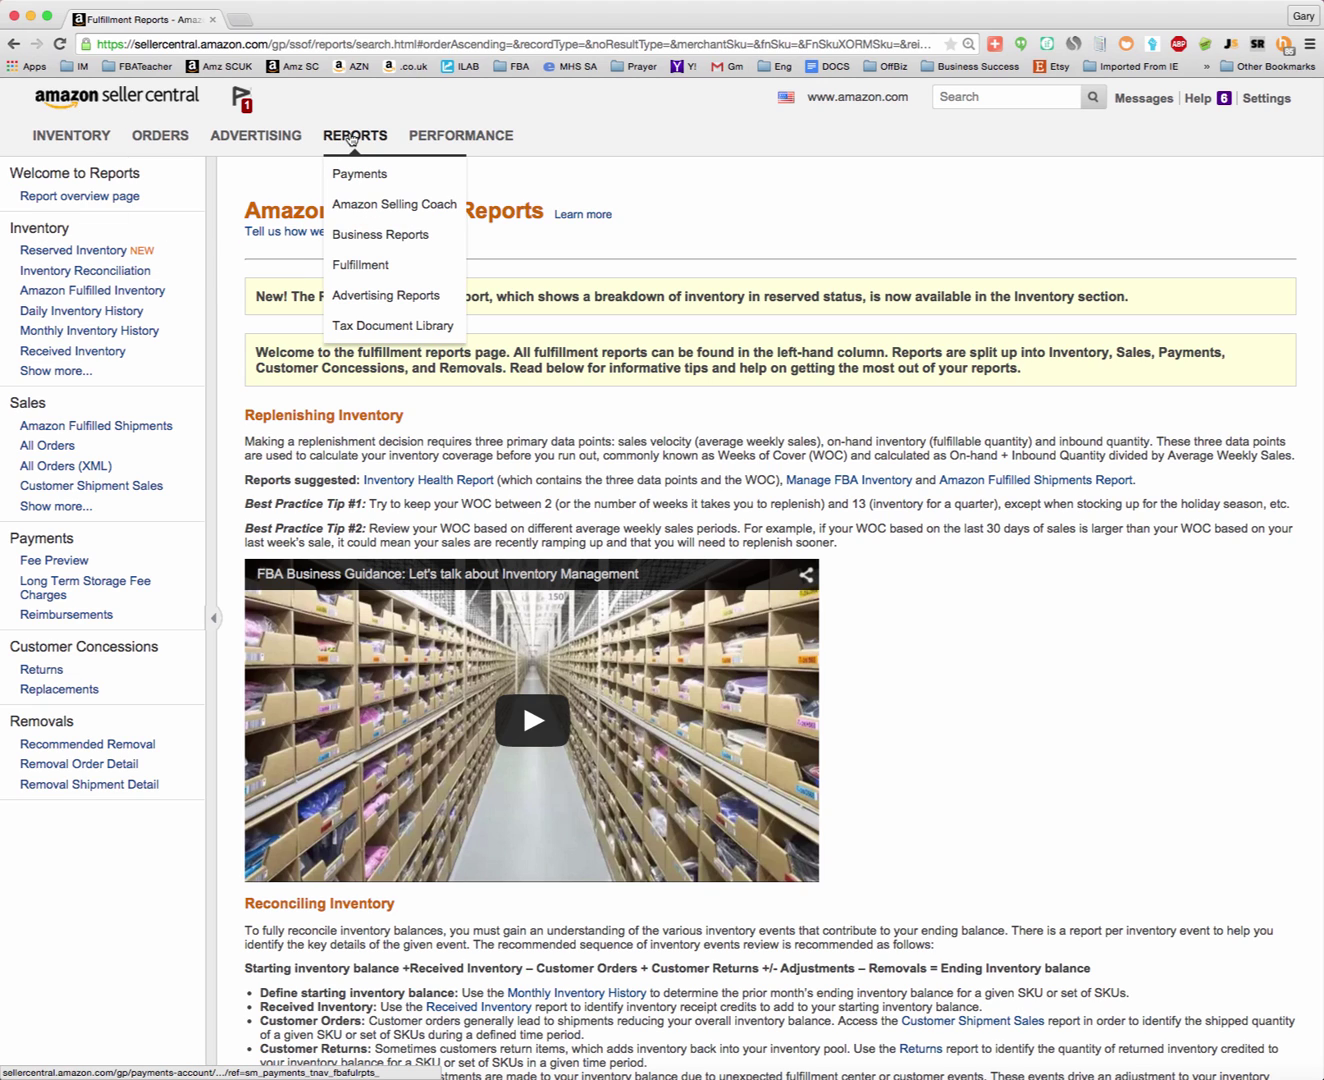
{"action": "left_click", "coordinate": [361, 268]}
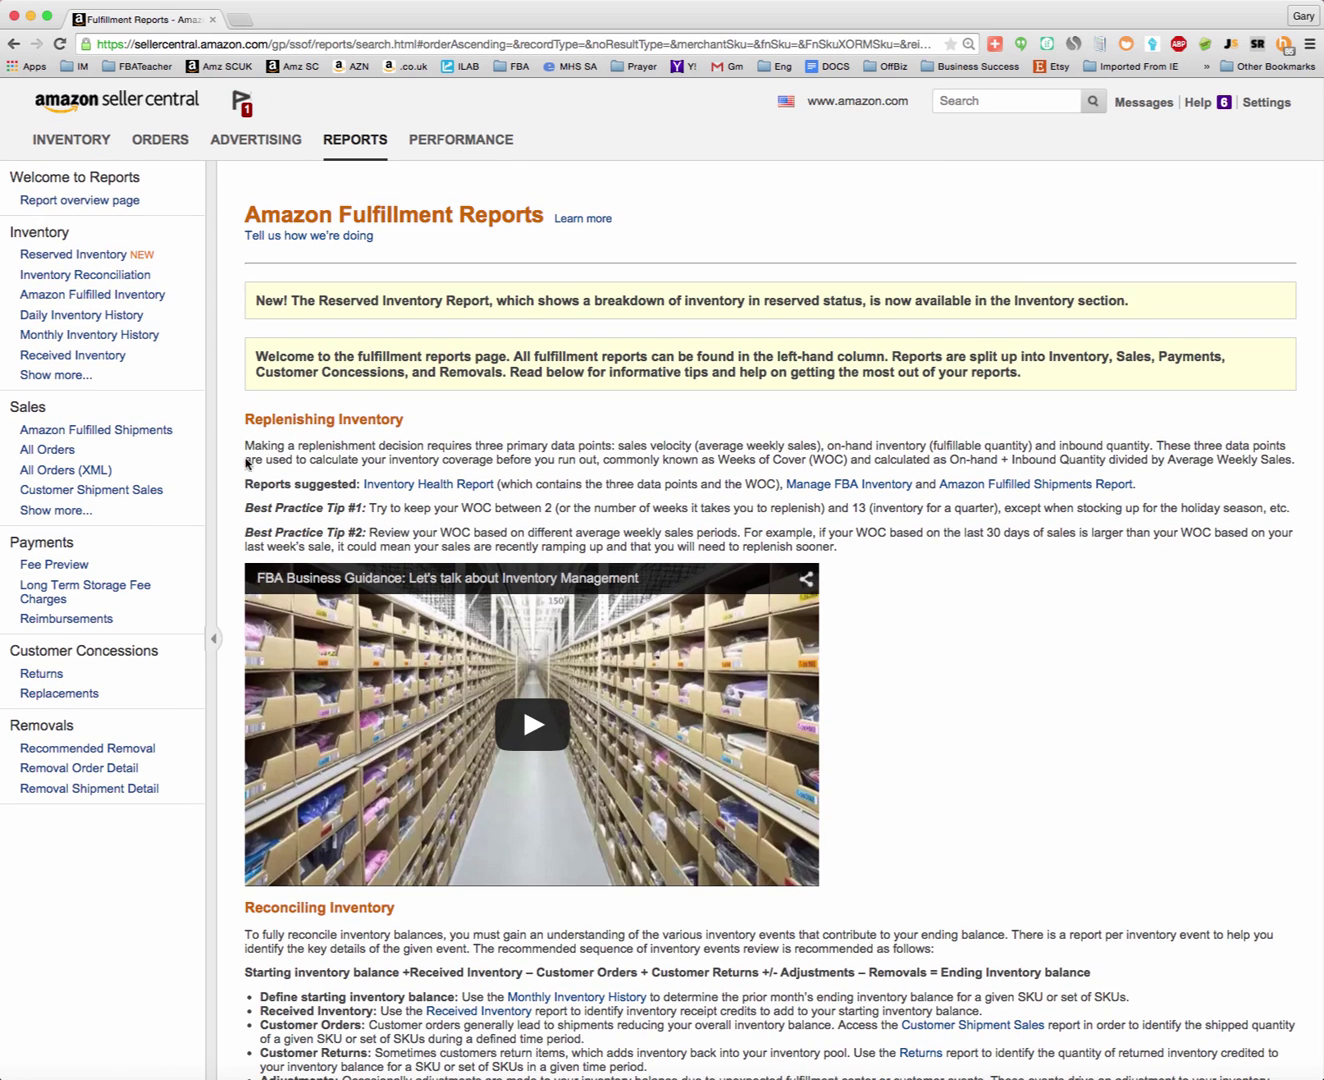
Step: Open the Returns report, showing one Sellable Monopoly Empire Game return from May 5, 2015
{"action": "scroll", "coordinate": [199, 559], "scroll_direction": "down", "scroll_amount": 2}
{"action": "mouse_move", "coordinate": [45, 616]}
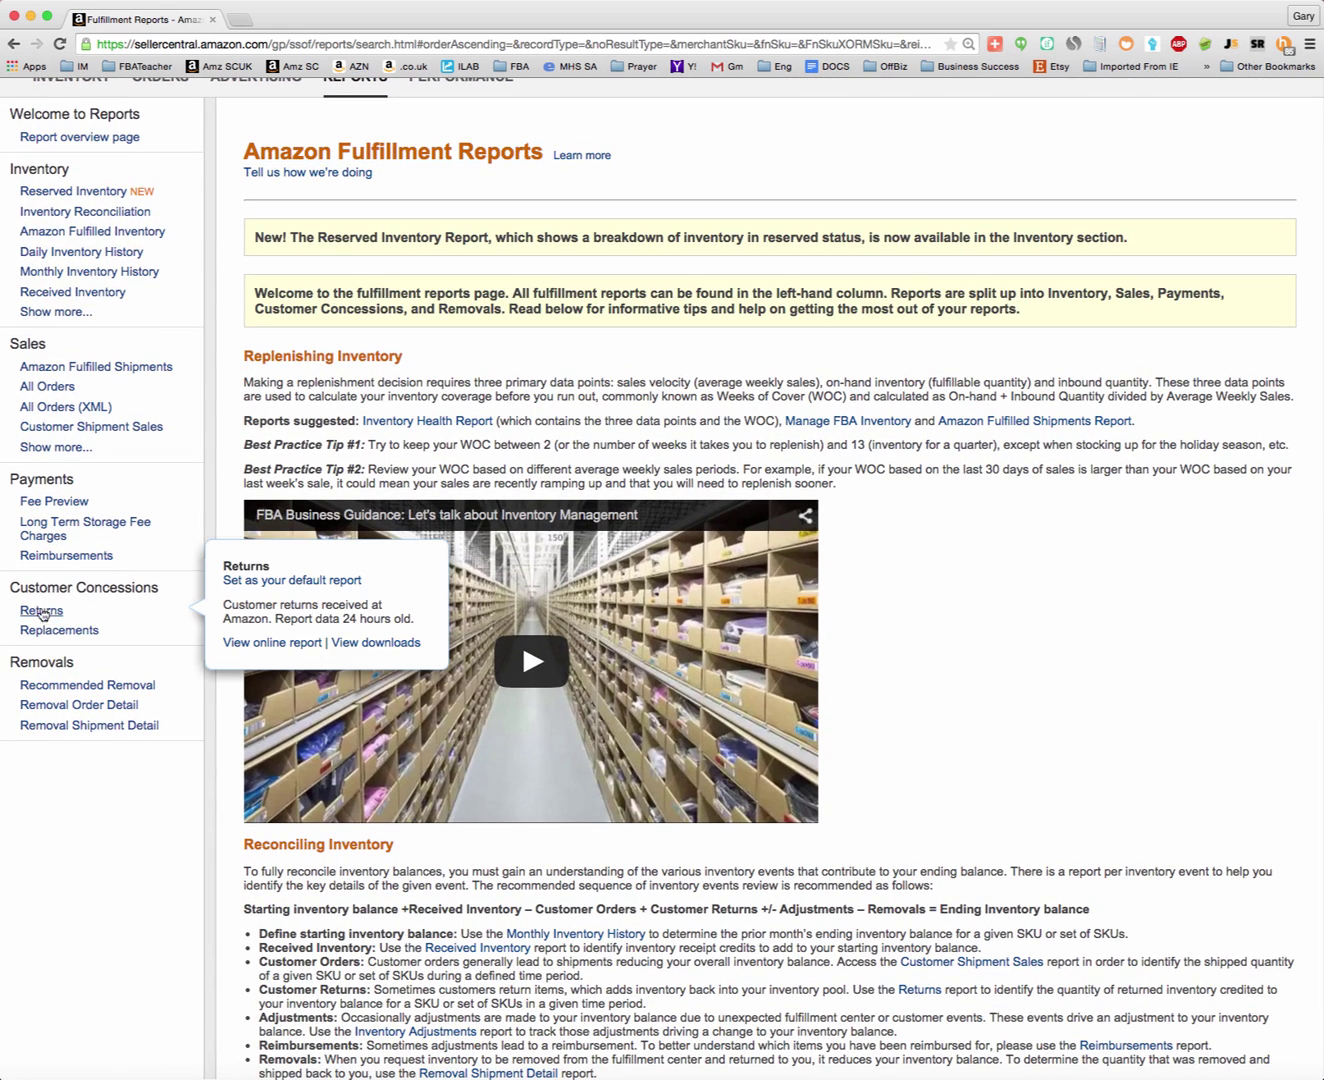
{"action": "left_click", "coordinate": [42, 611]}
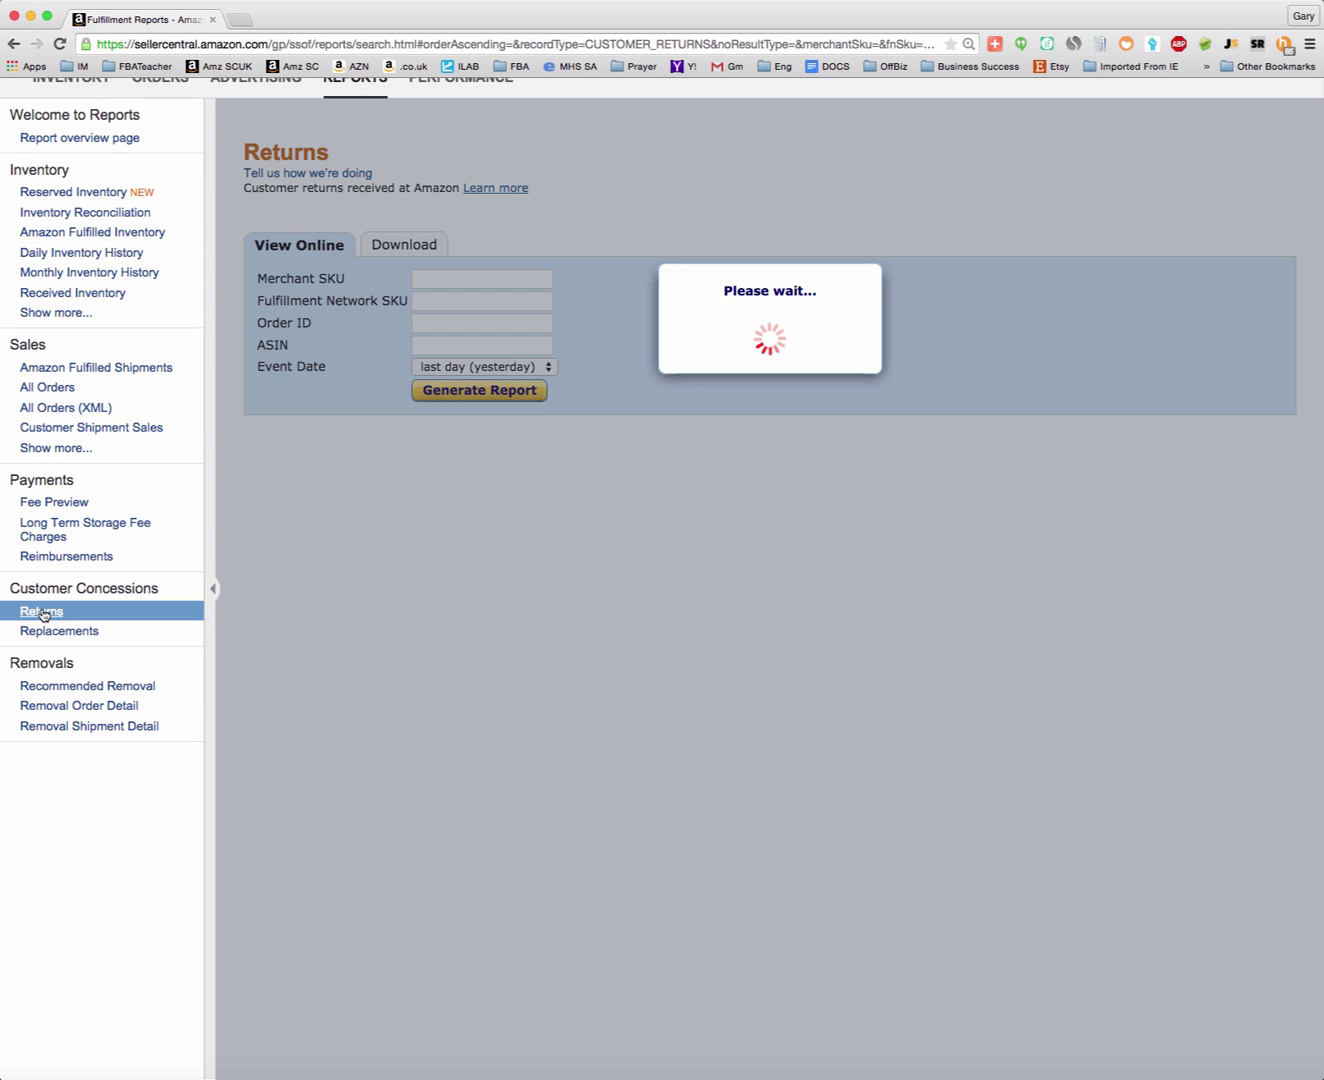
{"action": "scroll", "coordinate": [42, 613], "scroll_direction": "up", "scroll_amount": 2}
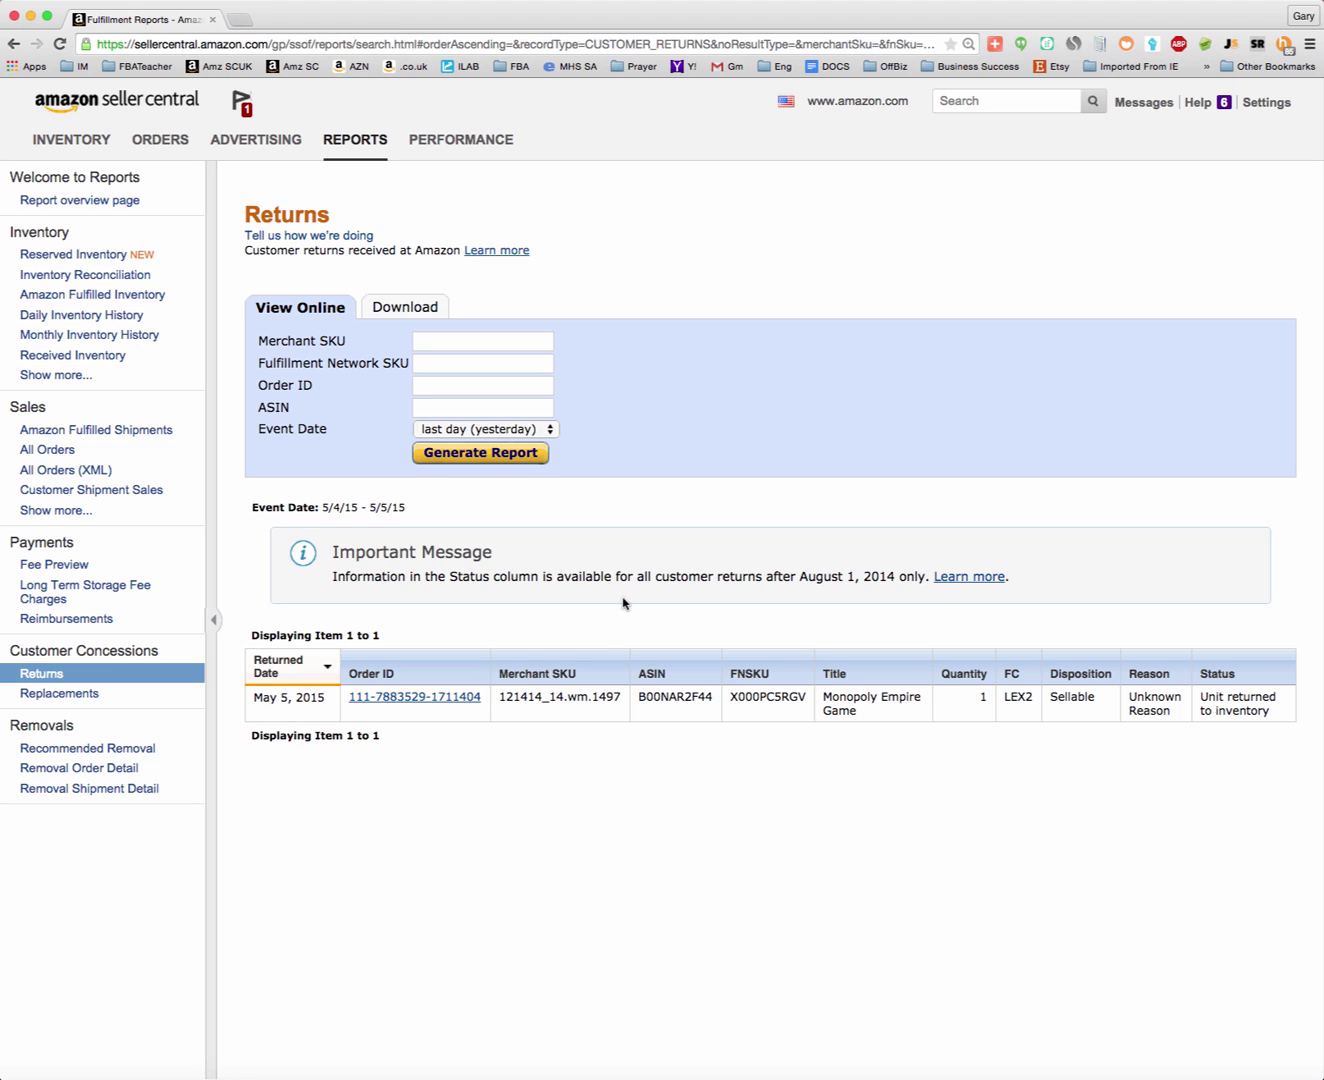
Step: Regenerate the Returns report for Last 30 days (4/5/15–5/5/15), listing 13 customer returns
{"action": "left_click", "coordinate": [550, 430]}
{"action": "left_click", "coordinate": [524, 492]}
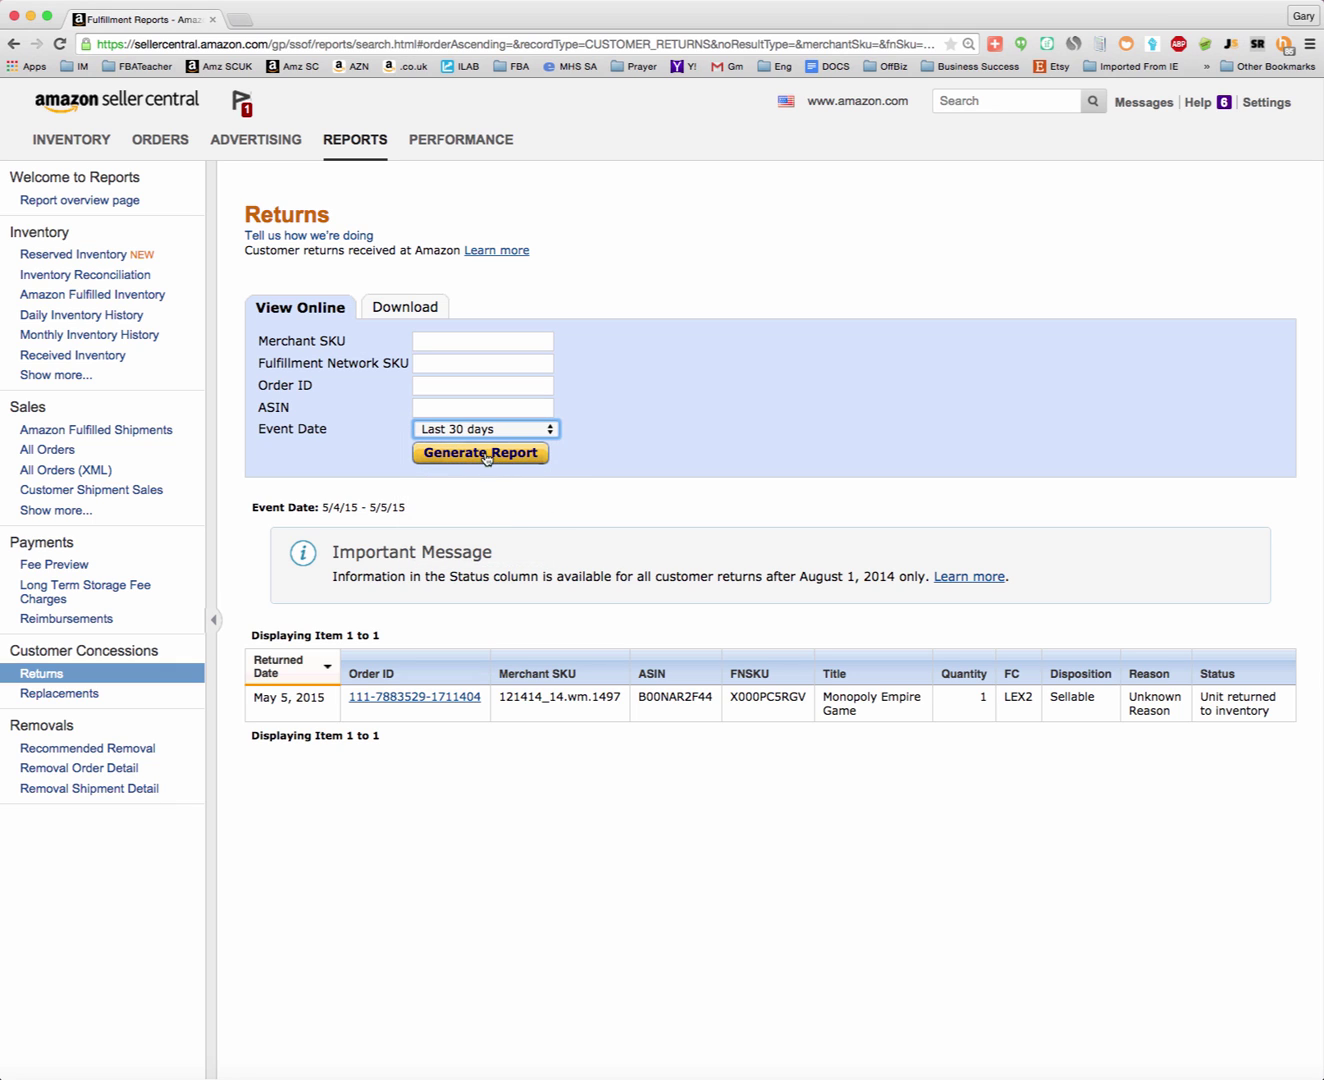
{"action": "left_click", "coordinate": [484, 456]}
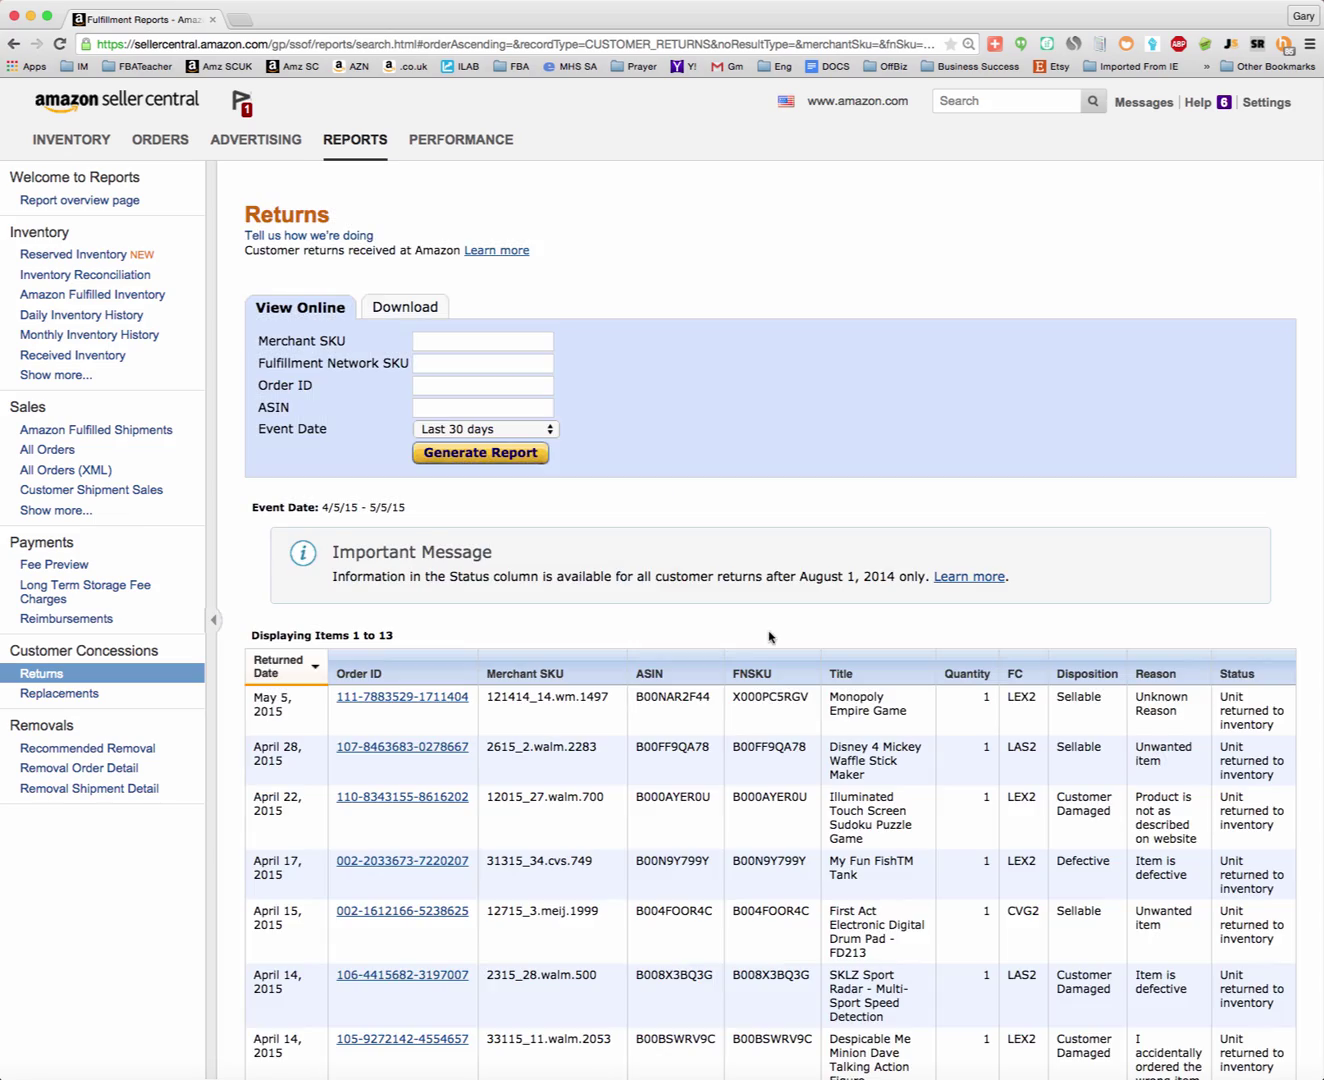
{"action": "scroll", "coordinate": [769, 637], "scroll_direction": "down", "scroll_amount": 5}
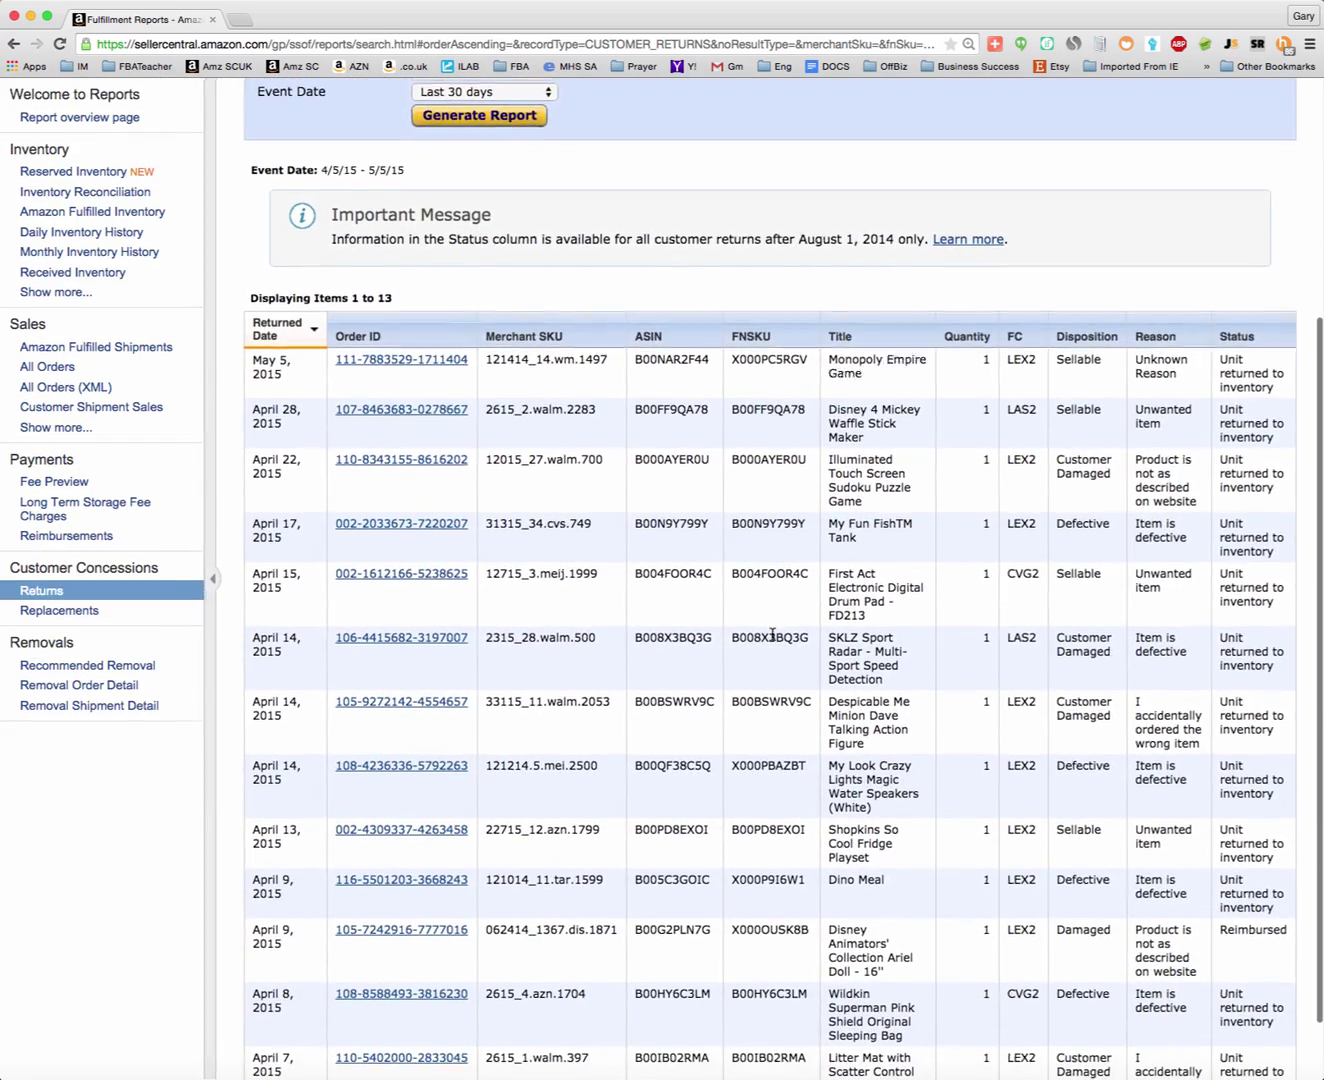
{"action": "scroll", "coordinate": [772, 634], "scroll_direction": "down", "scroll_amount": 2}
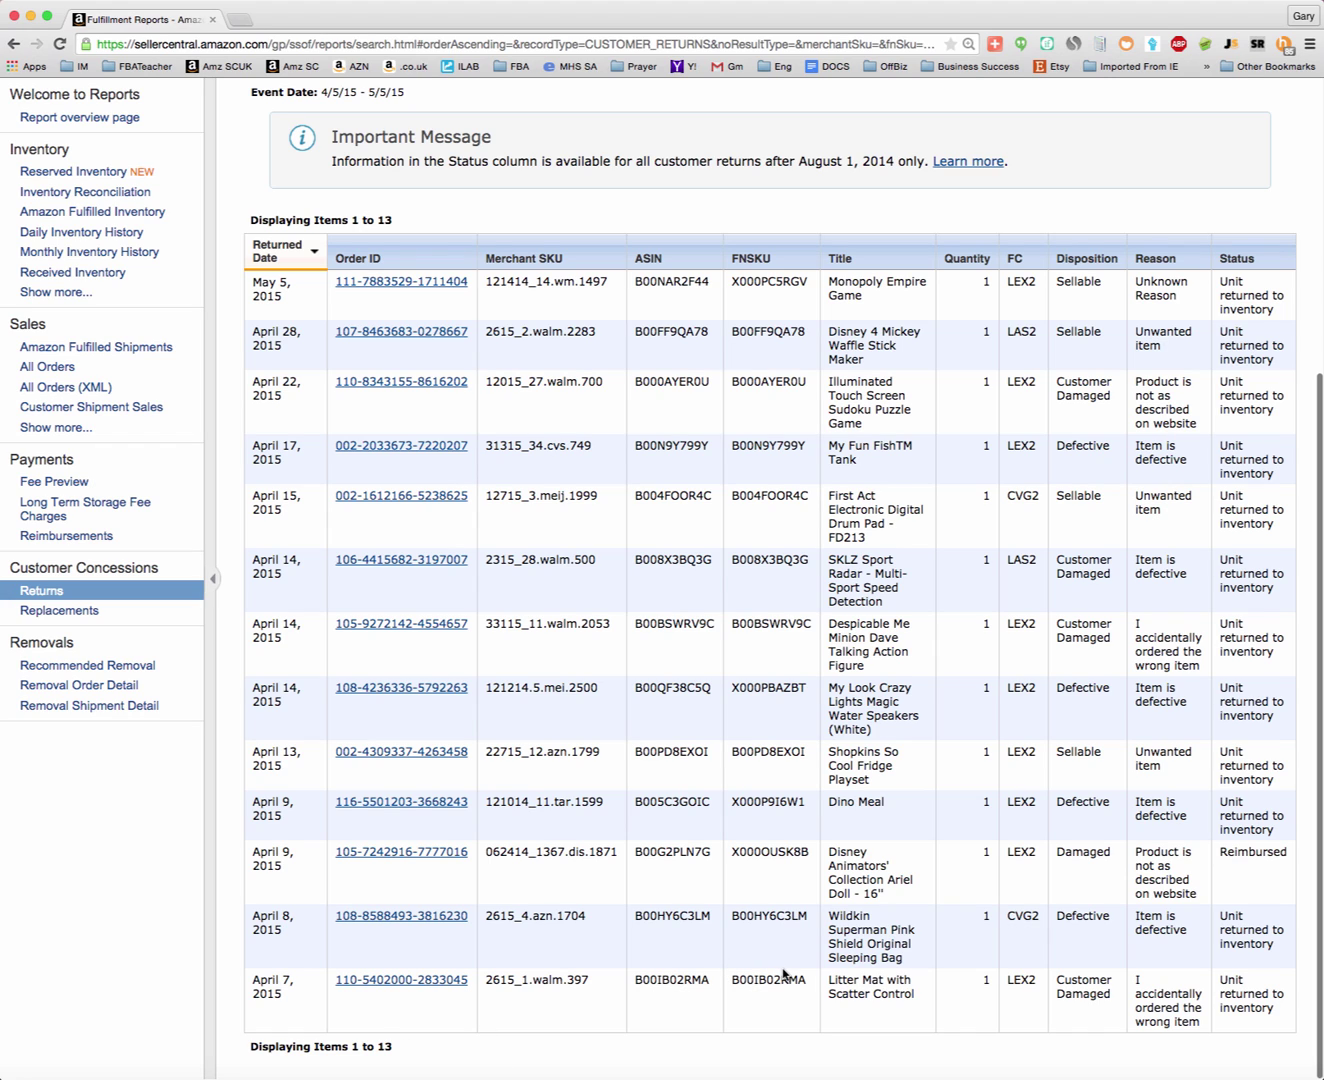
{"action": "double_click", "coordinate": [1234, 259]}
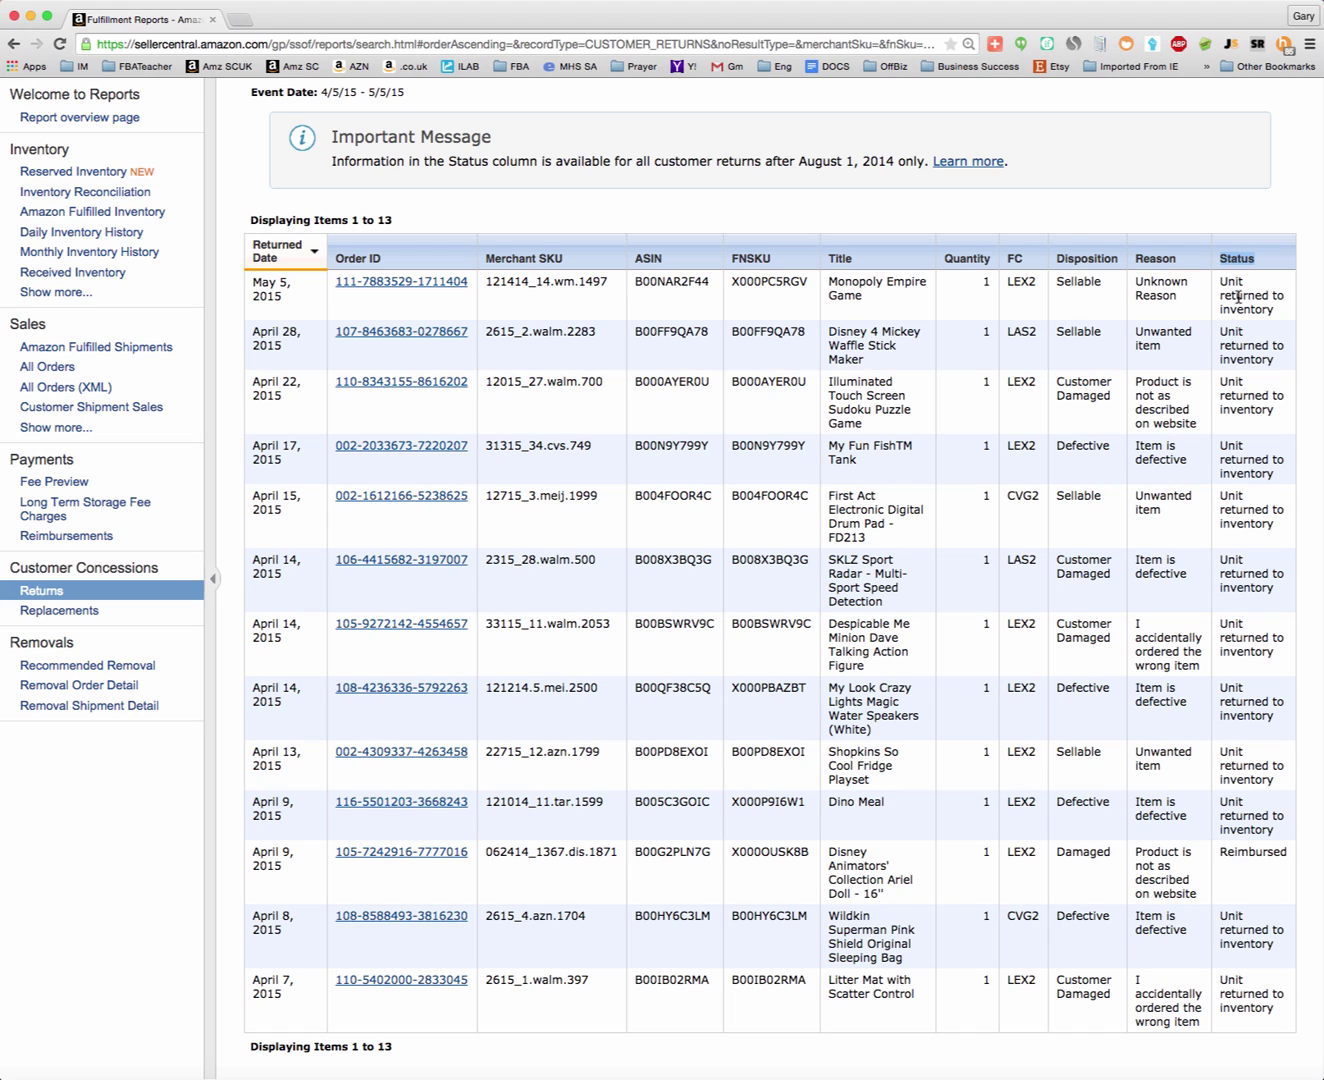
{"action": "left_click_drag", "start_coordinate": [1178, 296], "coordinate": [1135, 283]}
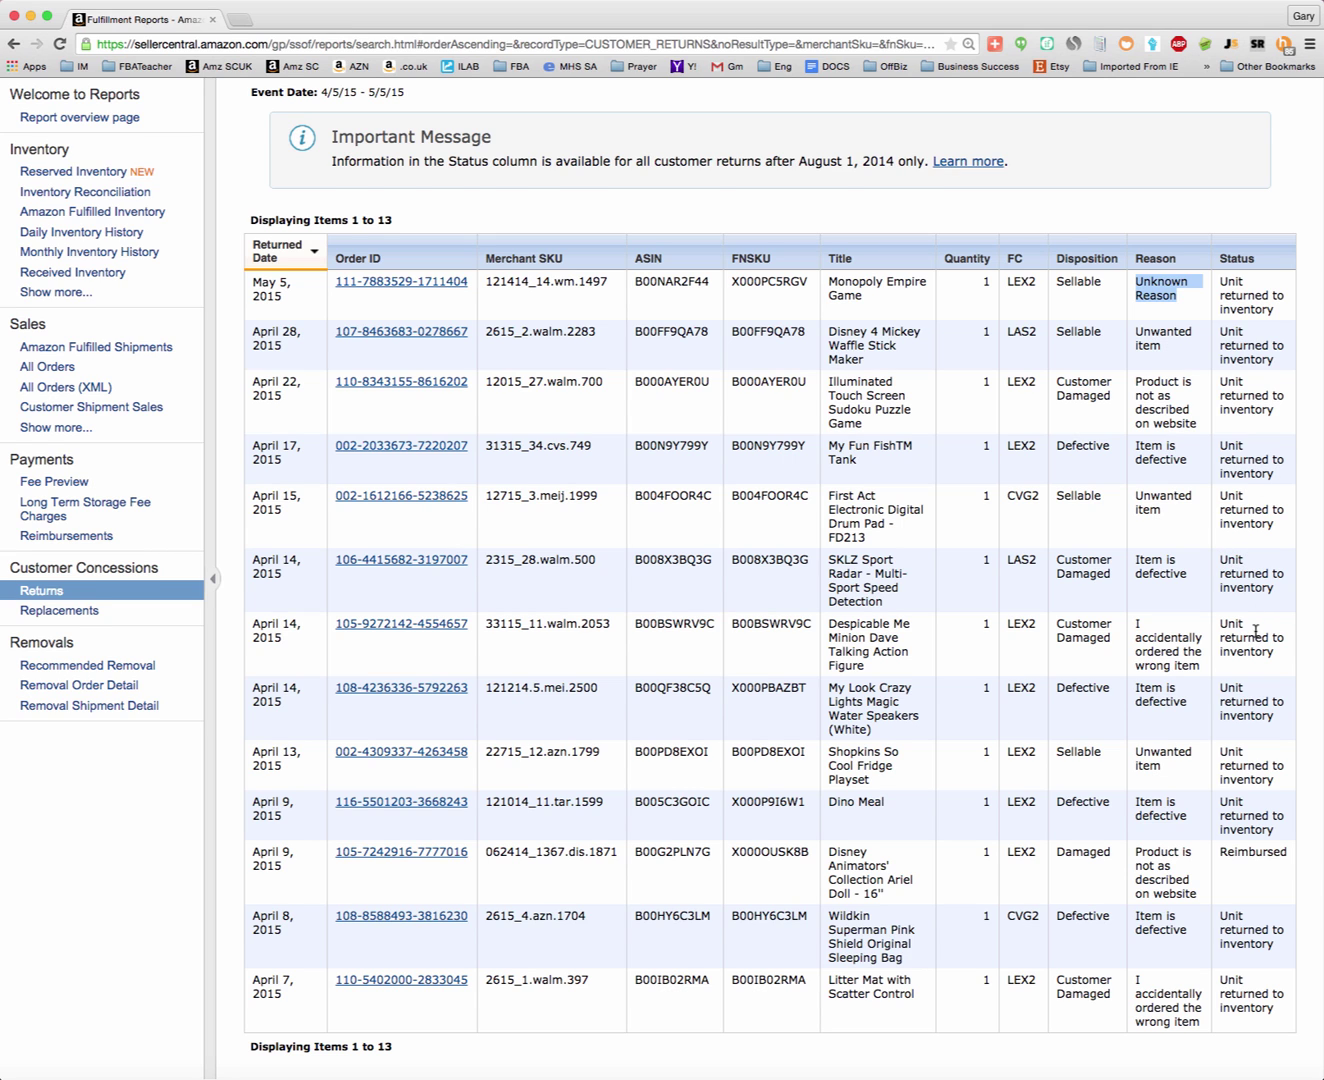
{"action": "scroll", "coordinate": [1256, 639], "scroll_direction": "down", "scroll_amount": 2}
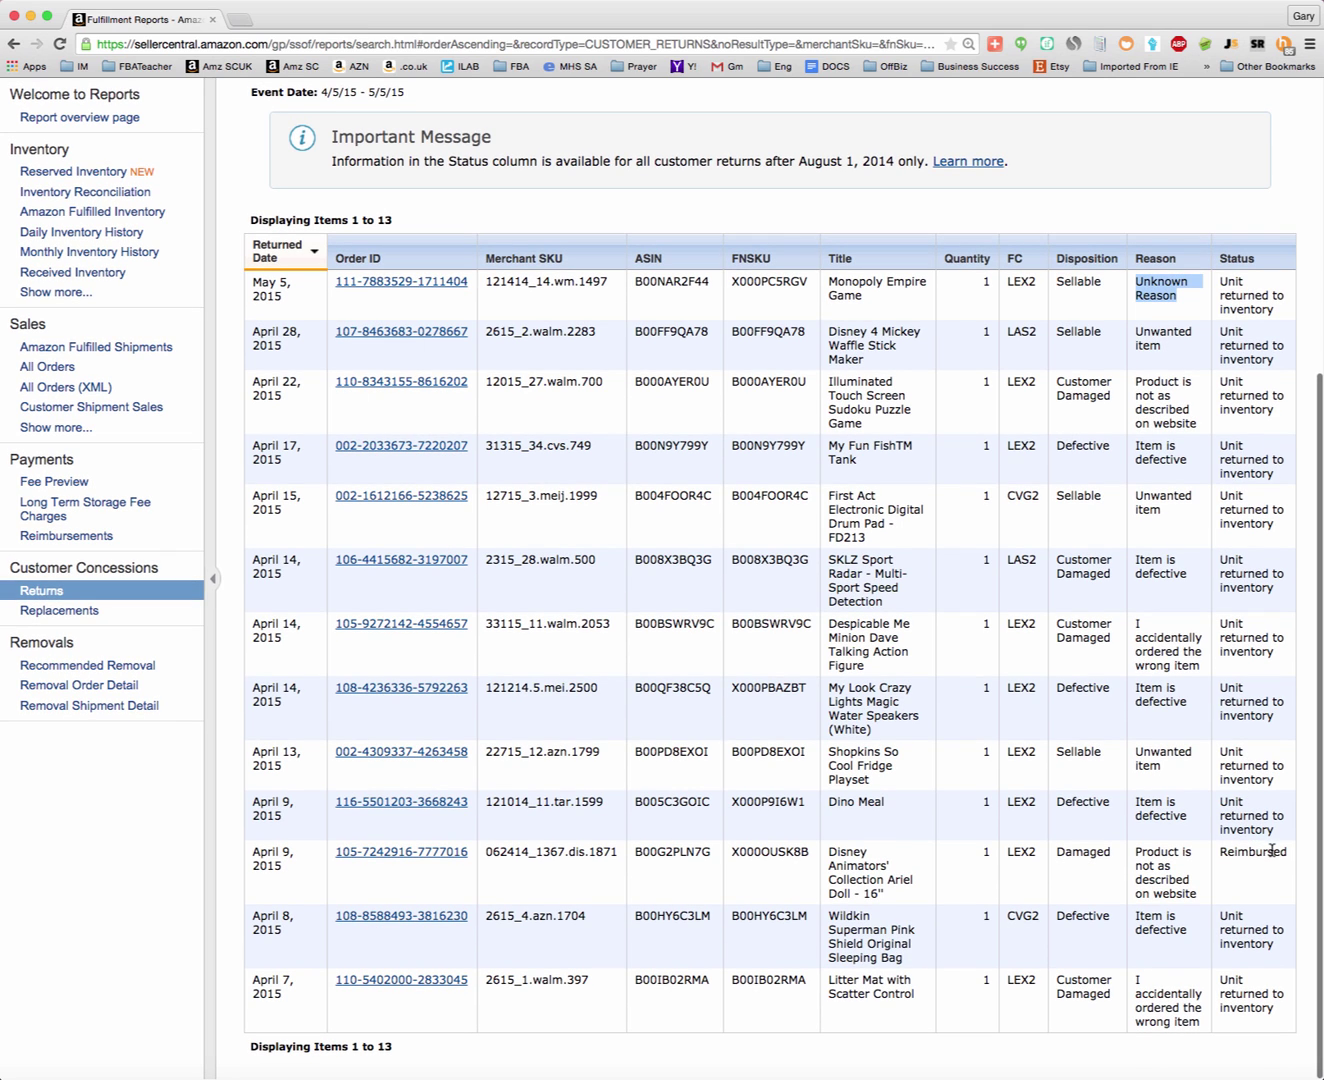
{"action": "left_click_drag", "start_coordinate": [1287, 853], "coordinate": [1222, 851]}
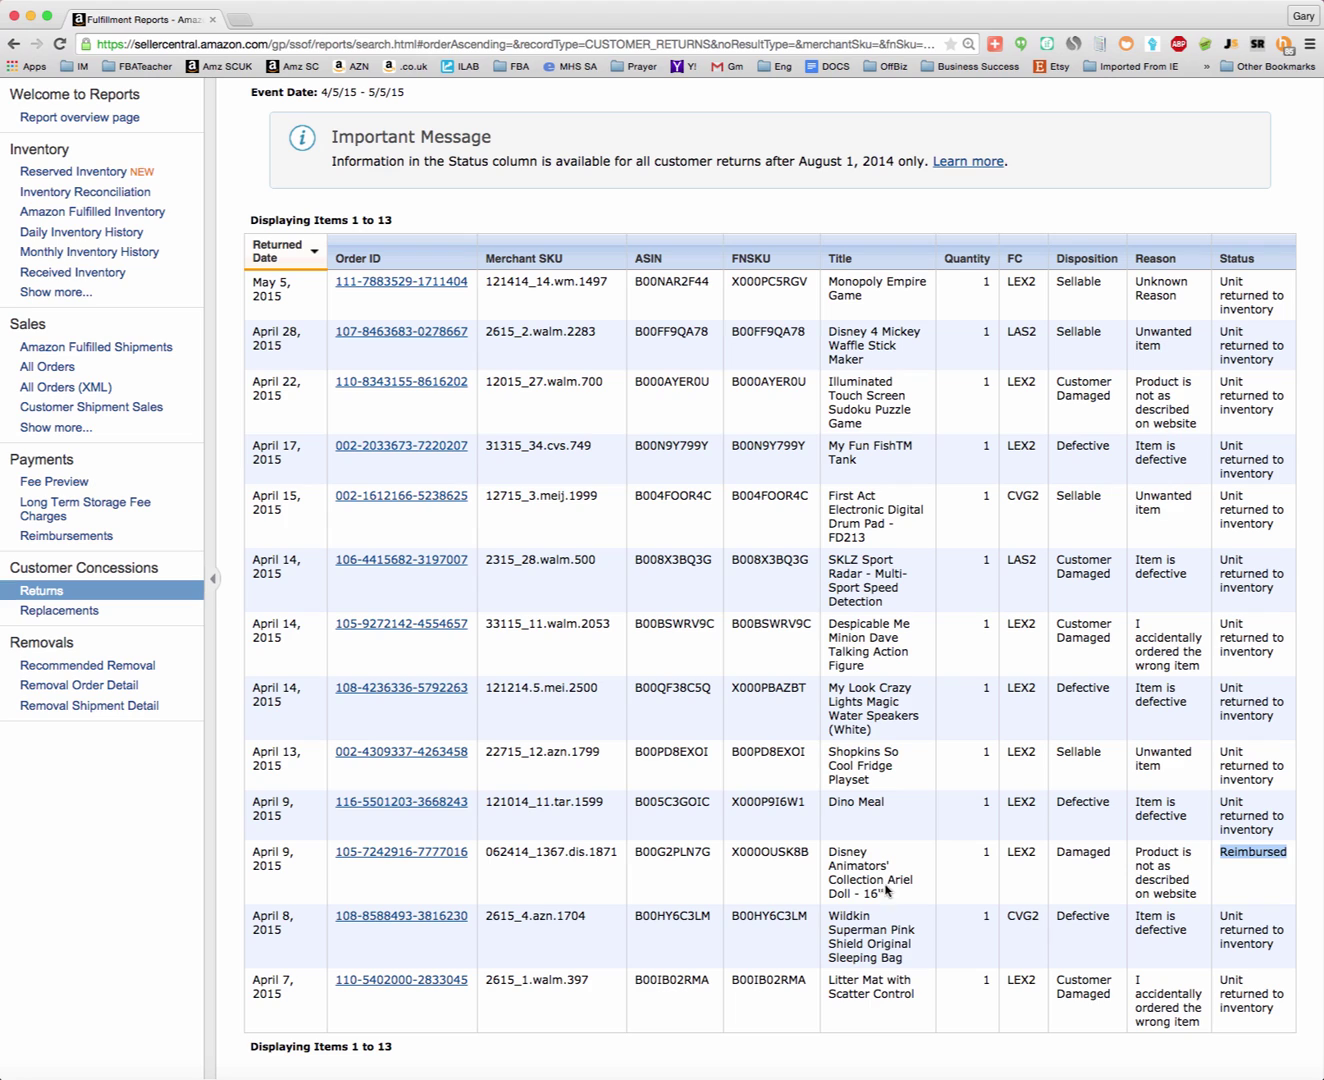
{"action": "left_click", "coordinate": [1266, 883]}
{"action": "scroll", "coordinate": [1249, 880], "scroll_direction": "up", "scroll_amount": 2}
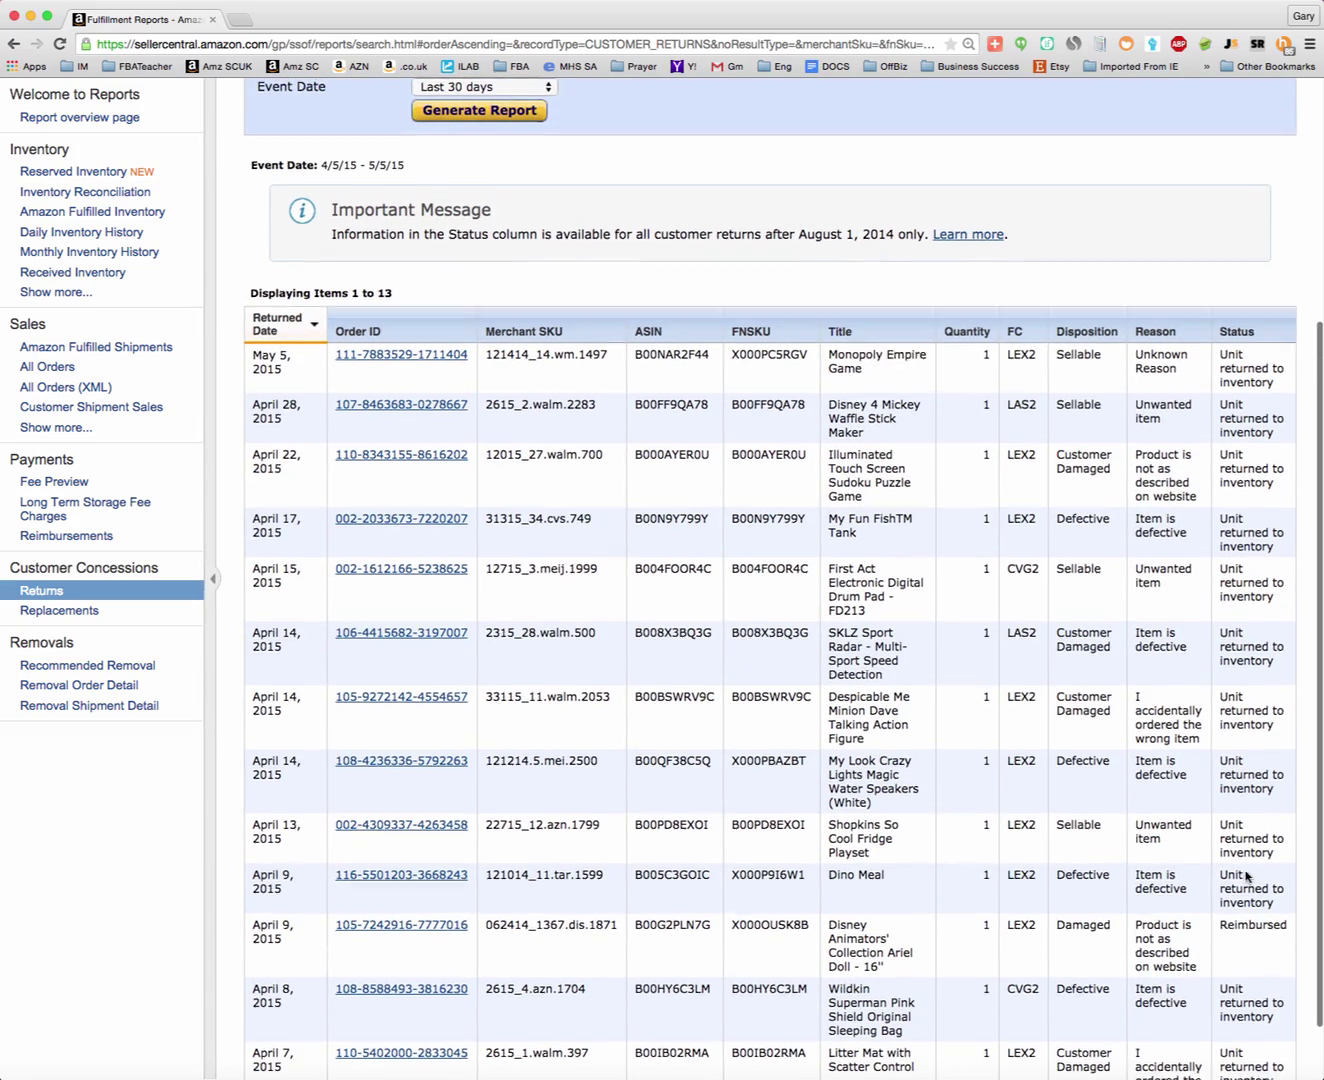
{"action": "scroll", "coordinate": [1240, 824], "scroll_direction": "down", "scroll_amount": 1}
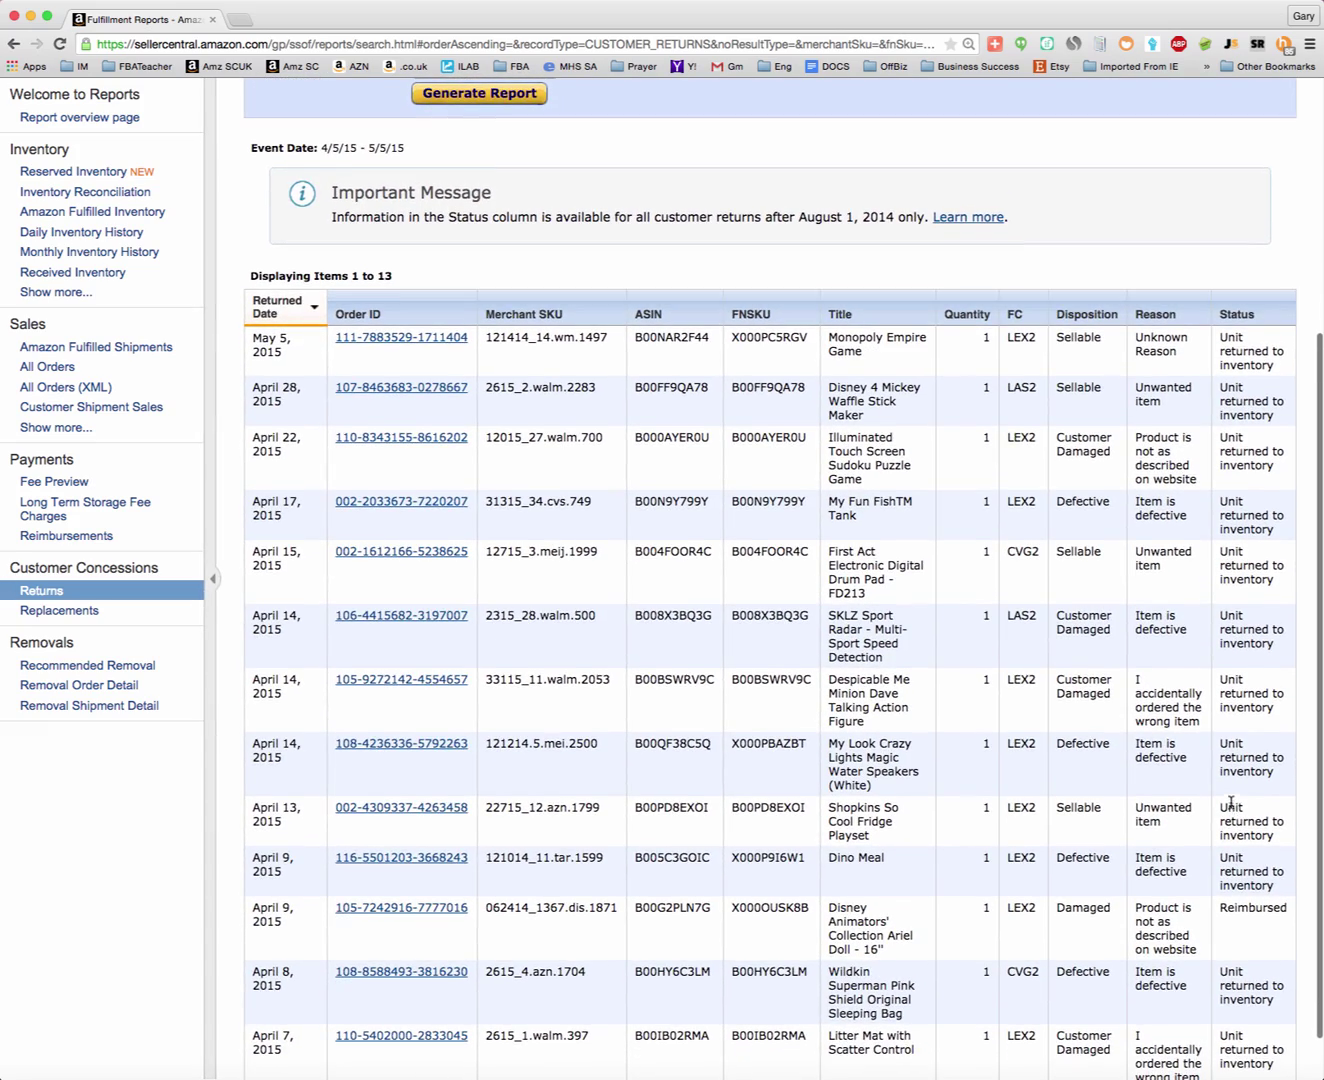
{"action": "scroll", "coordinate": [1232, 795], "scroll_direction": "down", "scroll_amount": 2}
{"action": "scroll", "coordinate": [1240, 757], "scroll_direction": "up", "scroll_amount": 5}
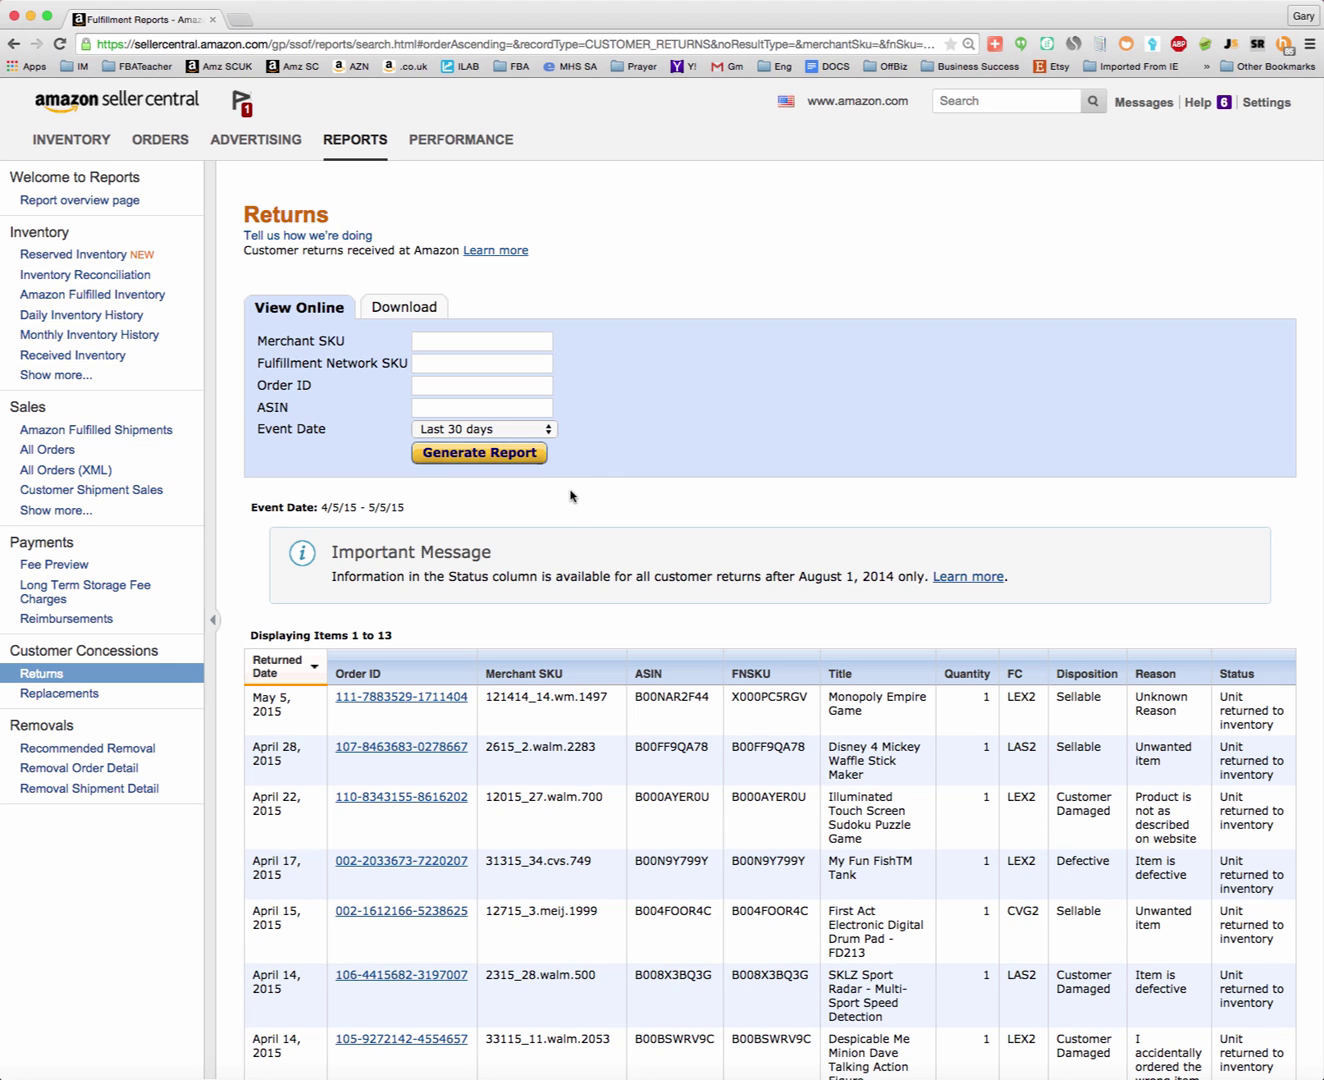
Step: Switch the event date to Exact dates with a start date of March 15, 2015
{"action": "left_click", "coordinate": [549, 431]}
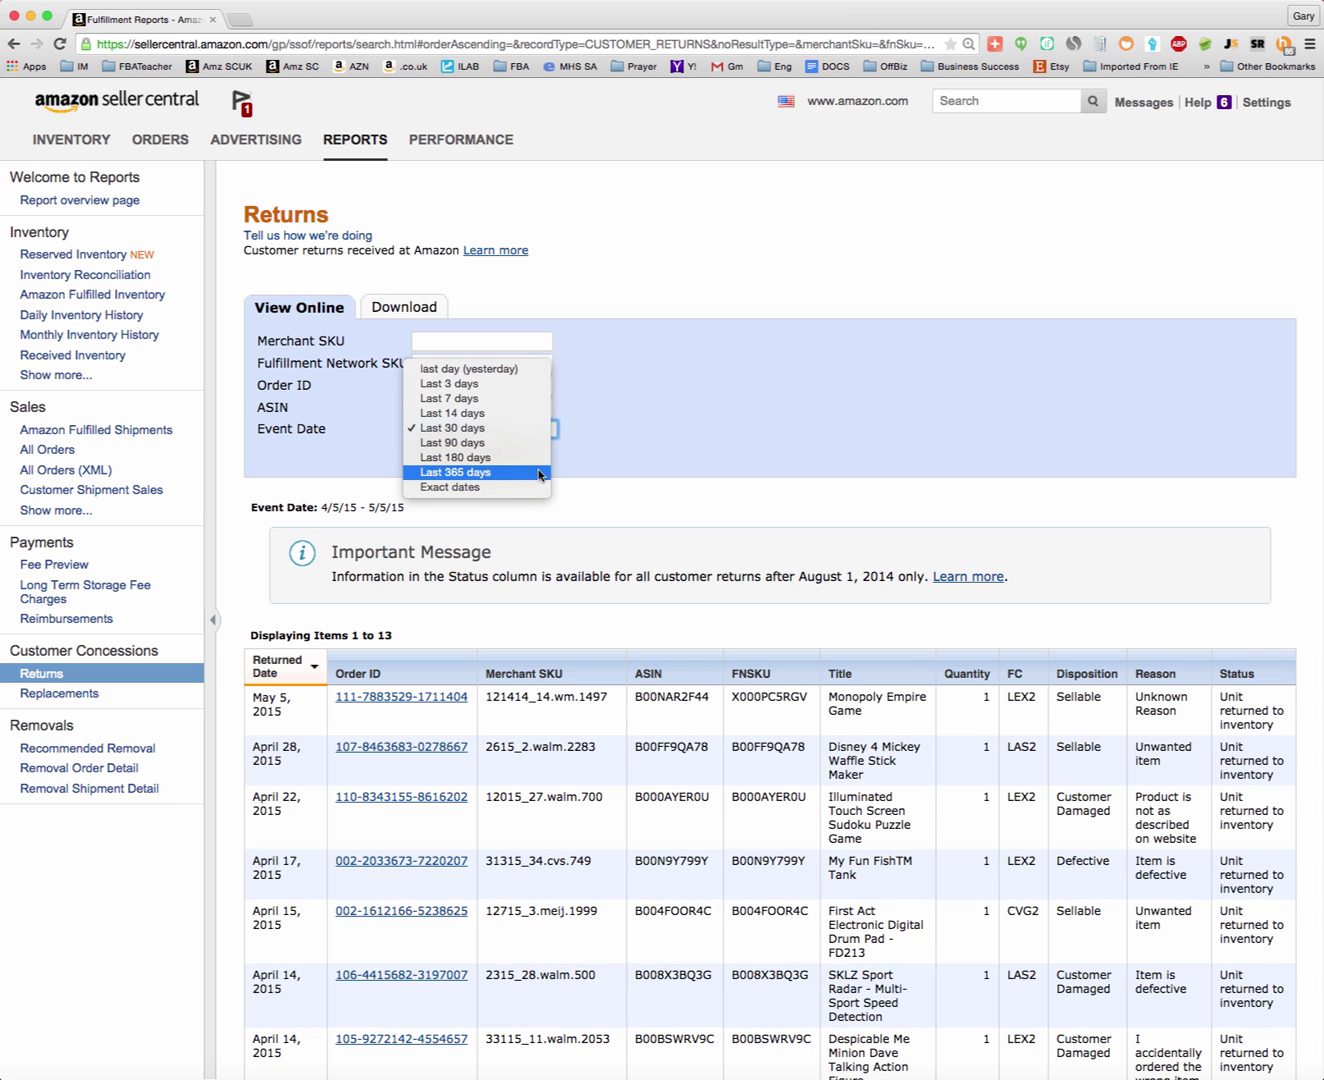
{"action": "left_click", "coordinate": [483, 488]}
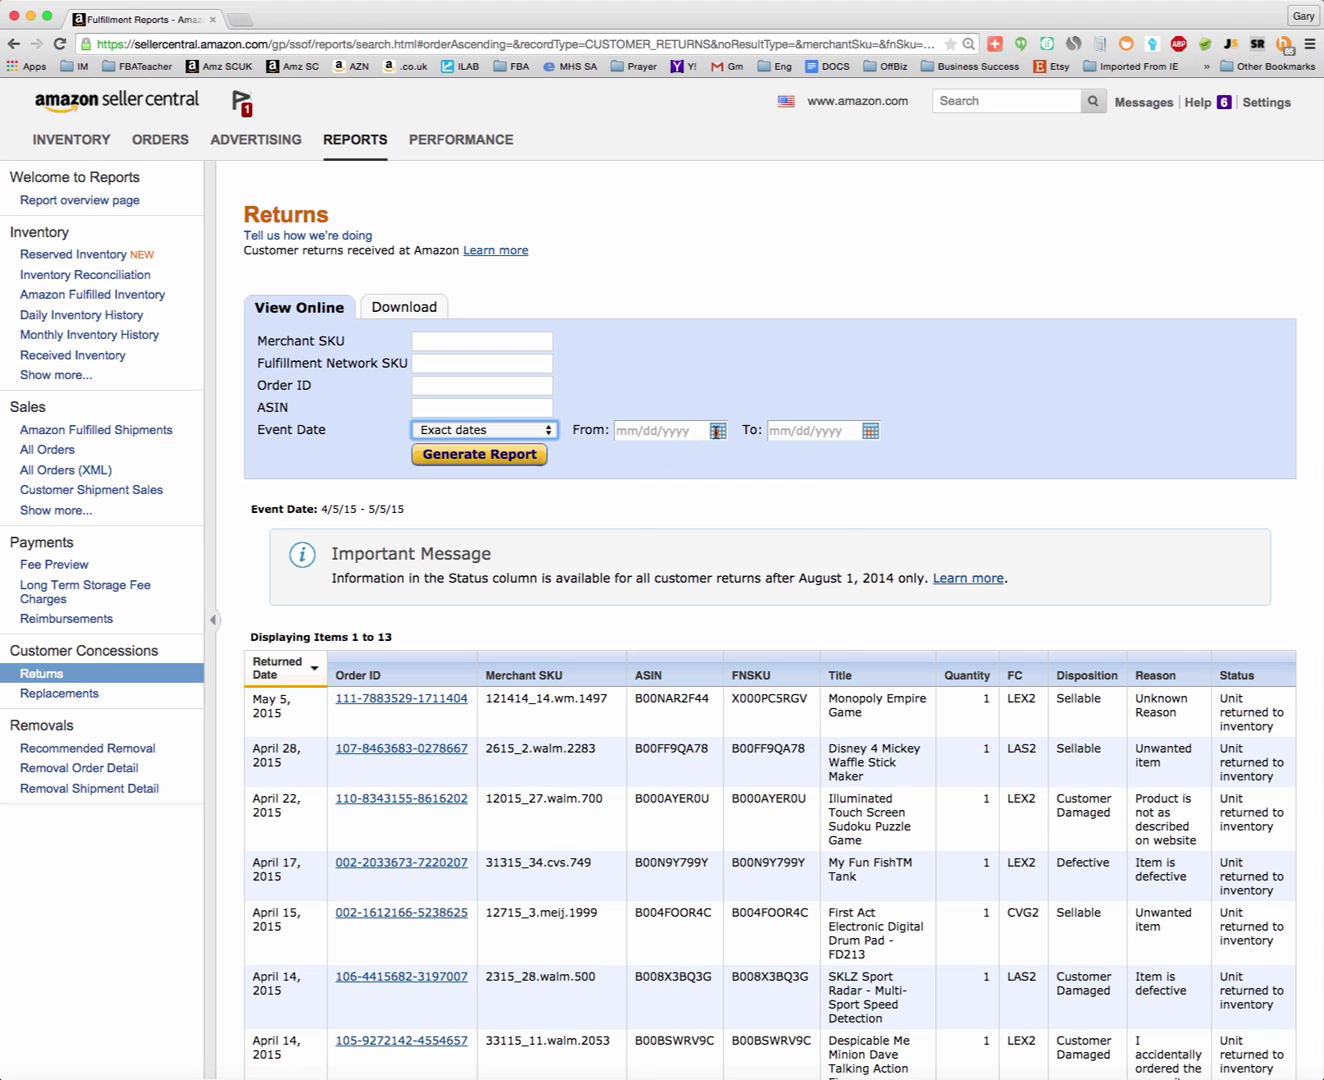
{"action": "left_click", "coordinate": [709, 432]}
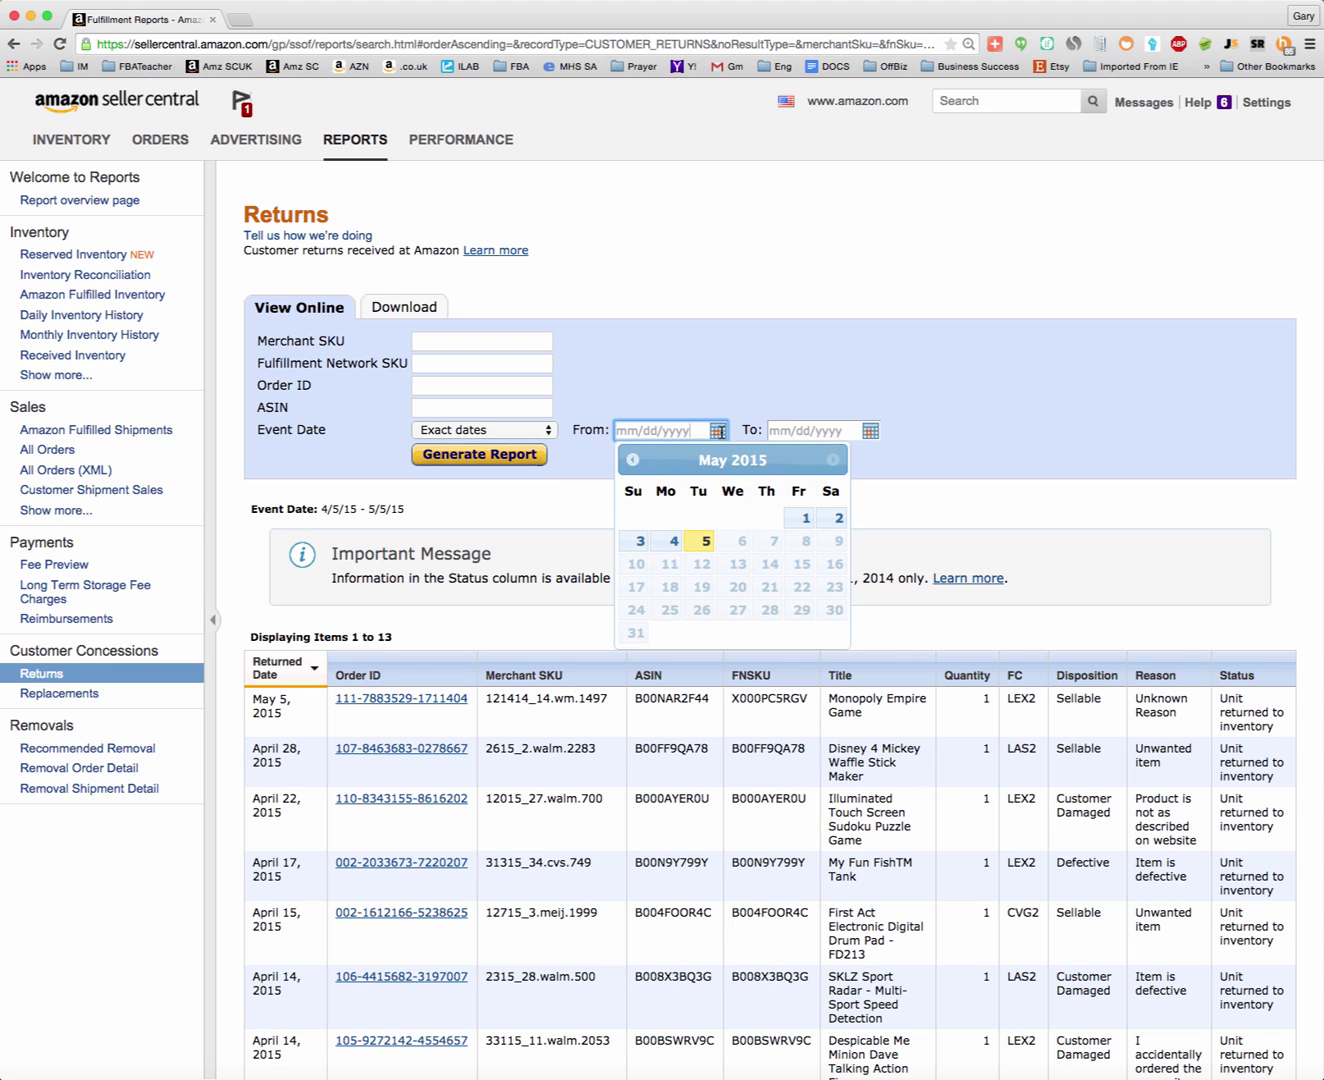
{"action": "left_click", "coordinate": [632, 459]}
{"action": "left_click", "coordinate": [632, 459]}
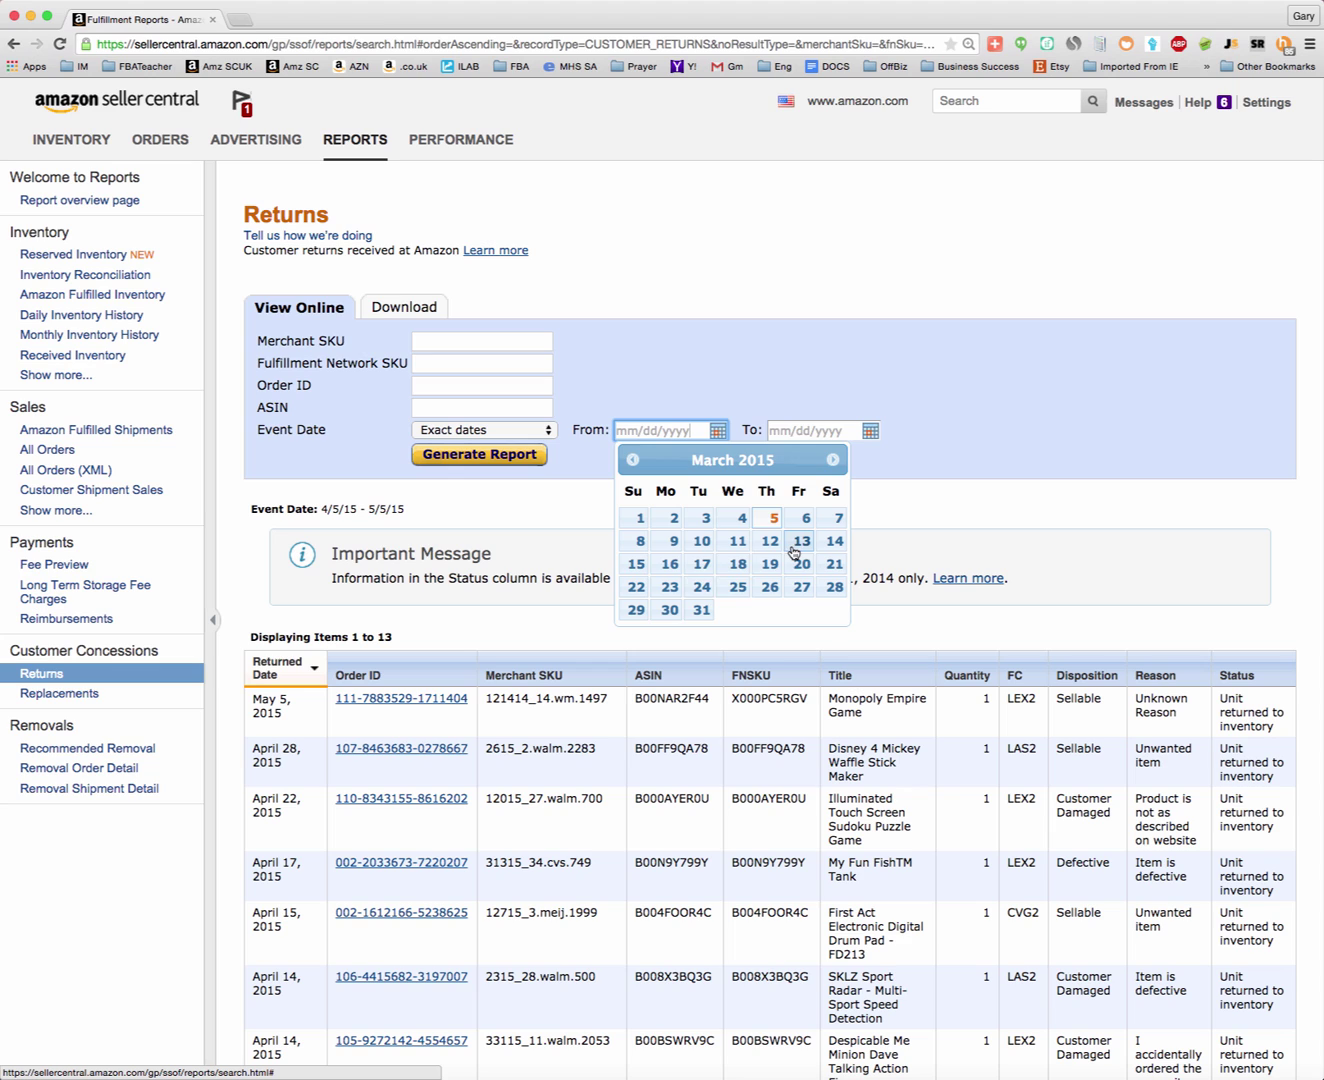
{"action": "left_click", "coordinate": [637, 566]}
Step: Set the end date of the range to March 21, 2015
{"action": "left_click", "coordinate": [871, 431]}
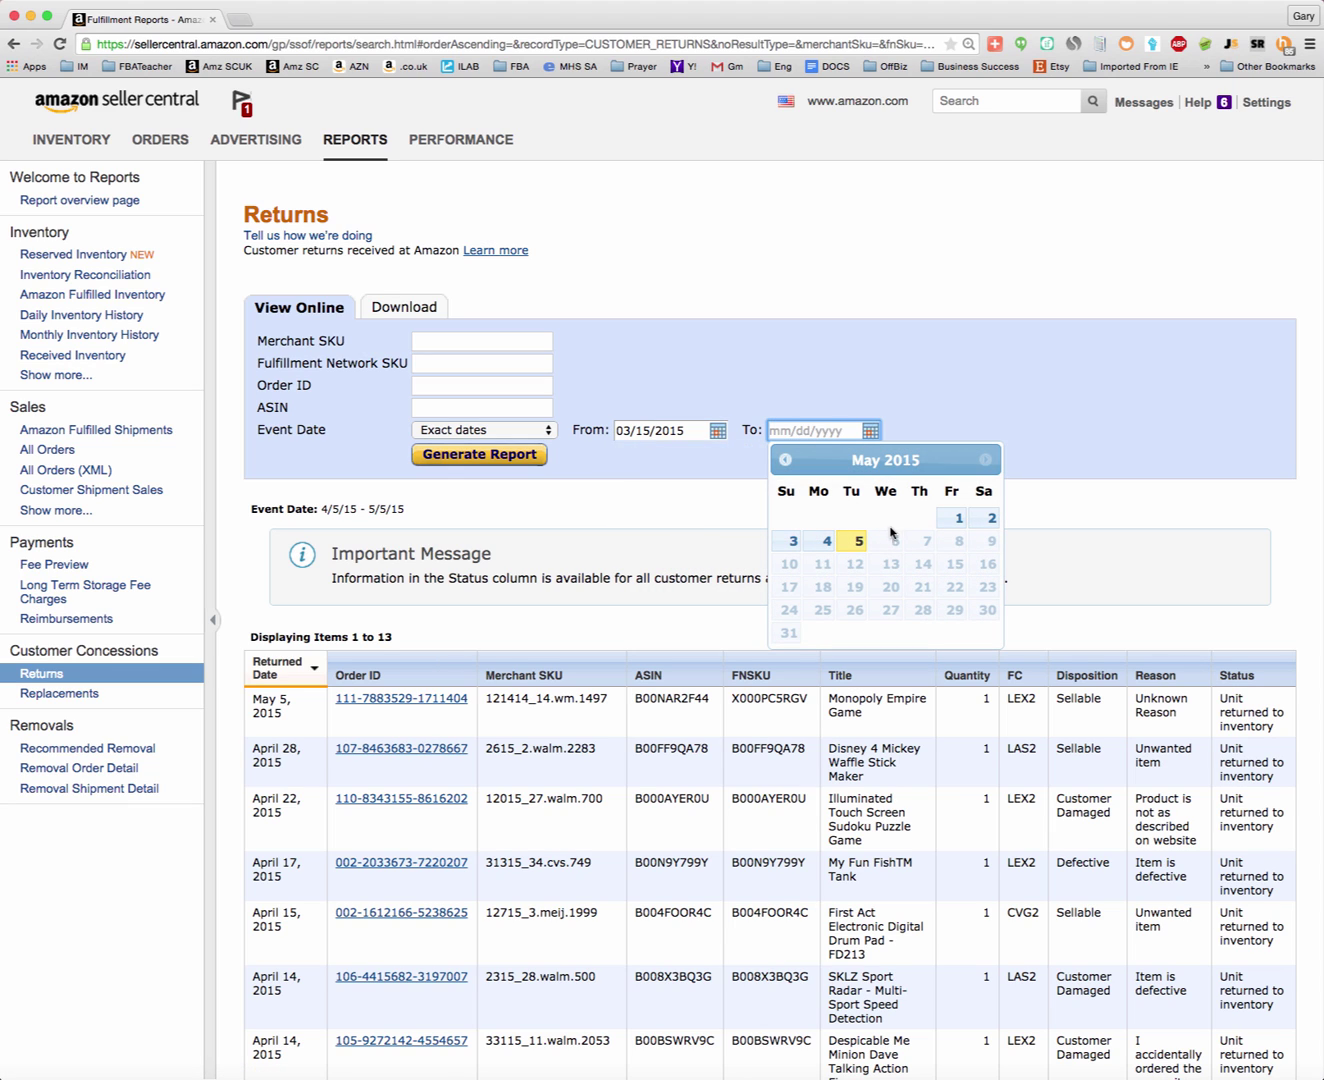
{"action": "left_click", "coordinate": [785, 461]}
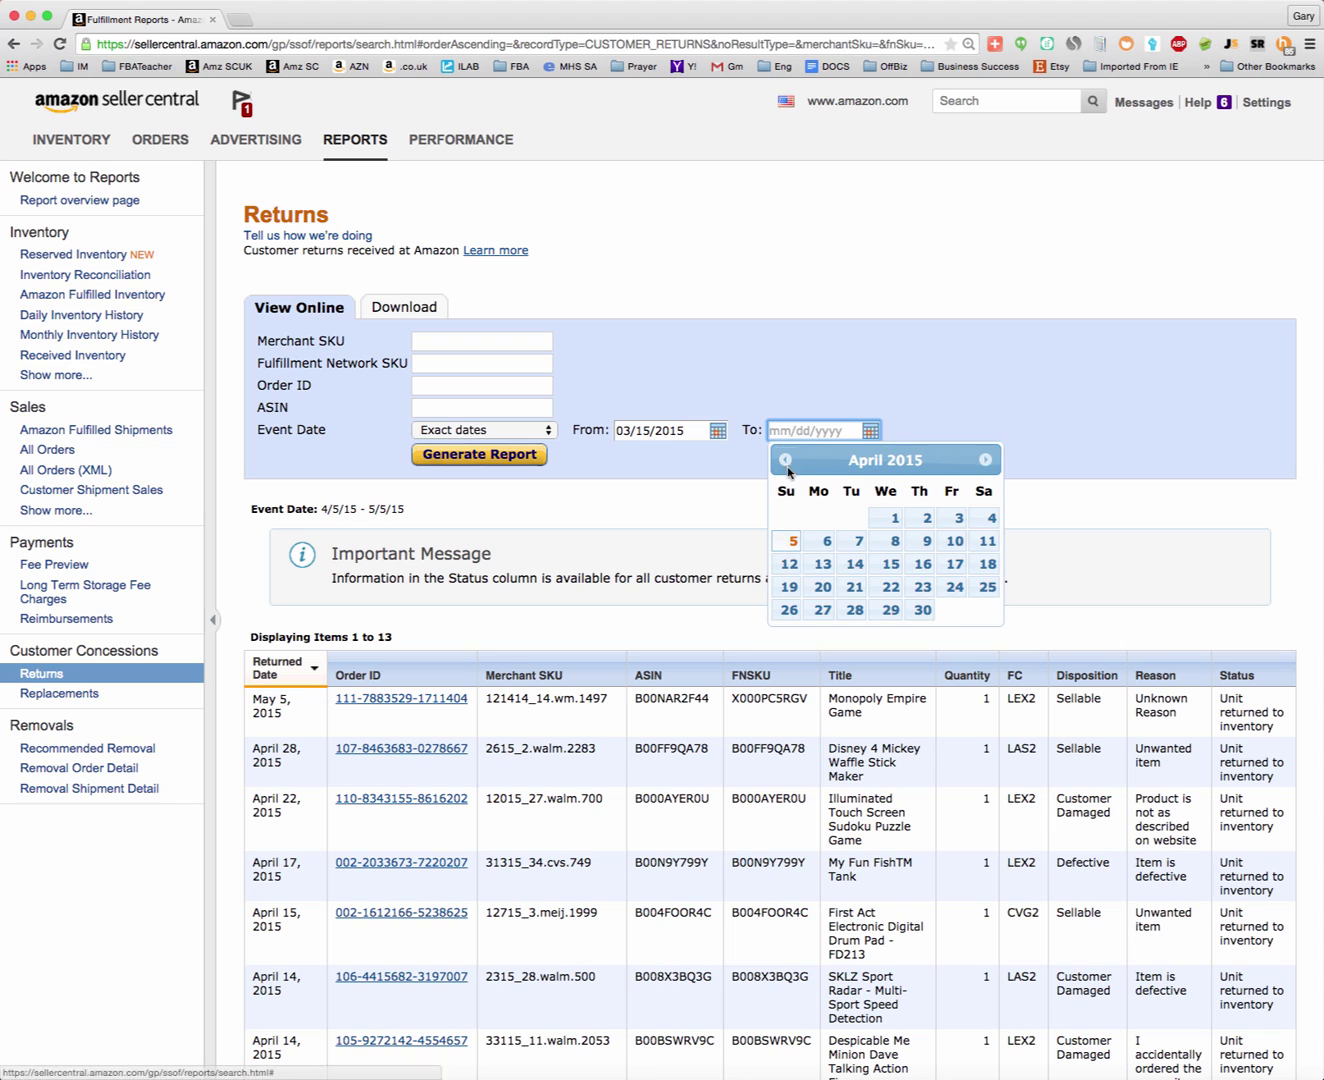
{"action": "left_click", "coordinate": [786, 463]}
{"action": "left_click", "coordinate": [988, 566]}
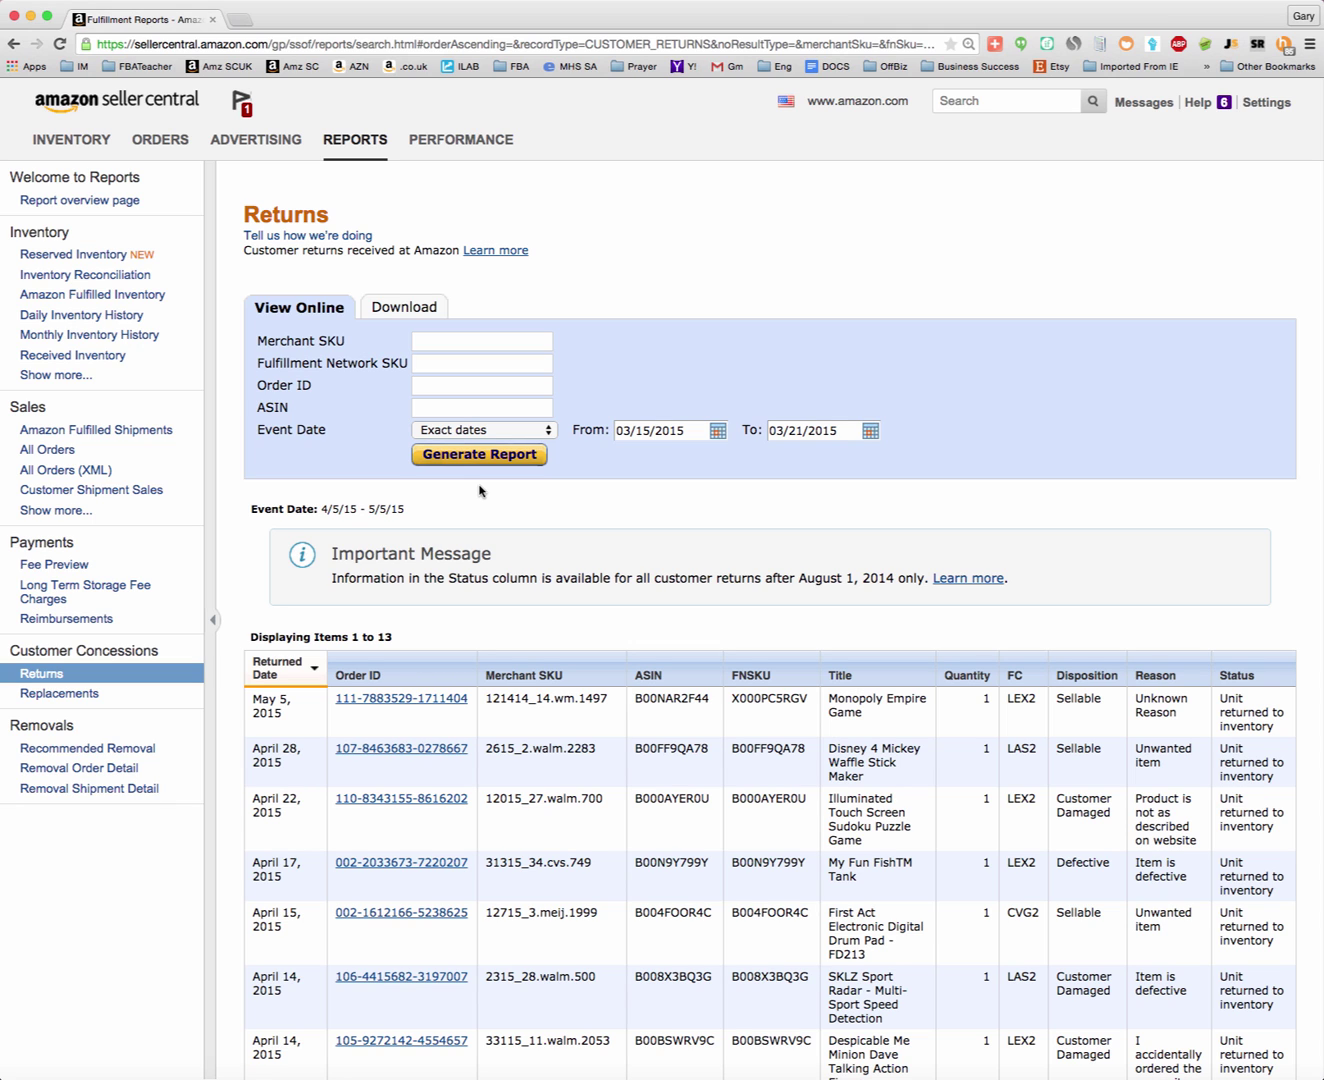
{"action": "scroll", "coordinate": [479, 492], "scroll_direction": "down", "scroll_amount": 1}
Step: Generate the March 15–21, 2015 report and highlight the Snickers and headphones Reimbursed statuses
{"action": "left_click", "coordinate": [481, 451]}
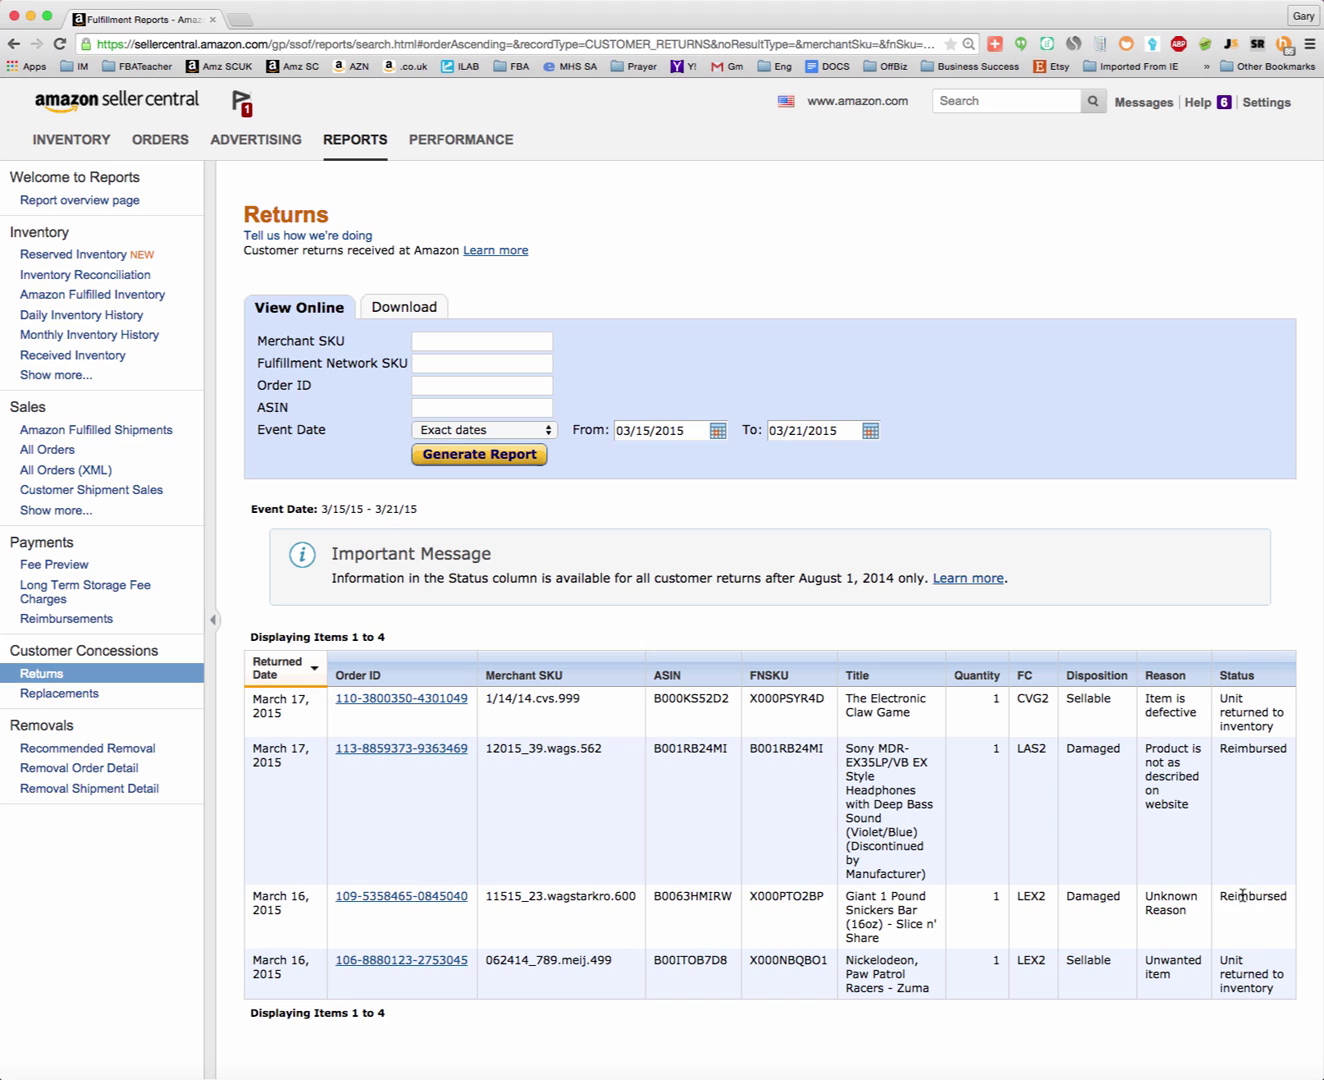
{"action": "left_click_drag", "start_coordinate": [1220, 895], "coordinate": [1288, 895]}
{"action": "left_click_drag", "start_coordinate": [1221, 745], "coordinate": [1291, 752]}
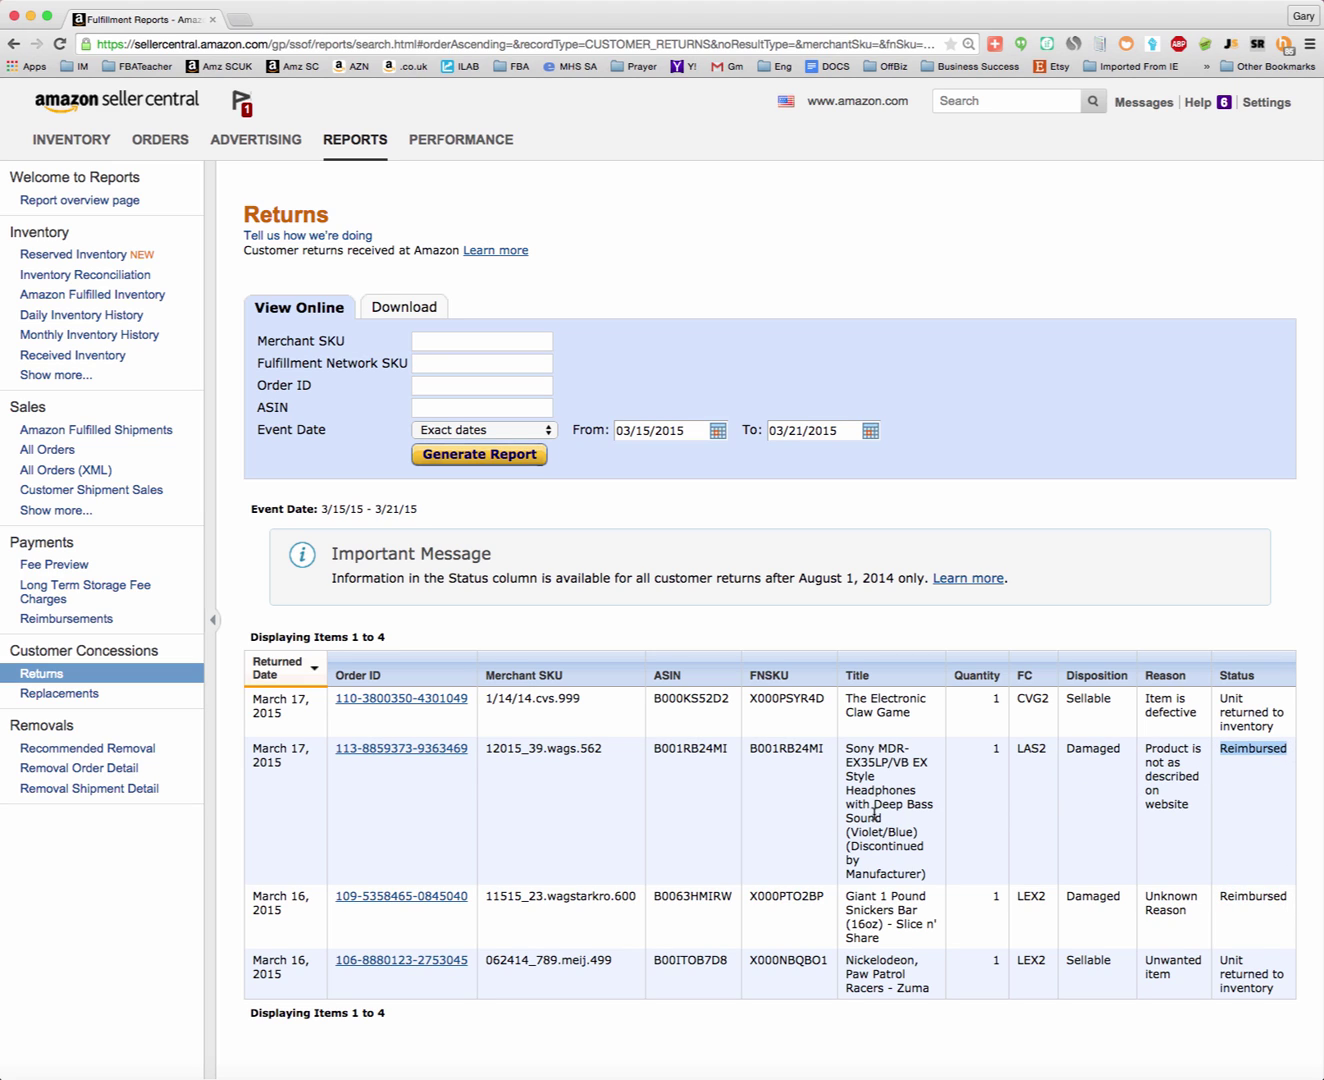